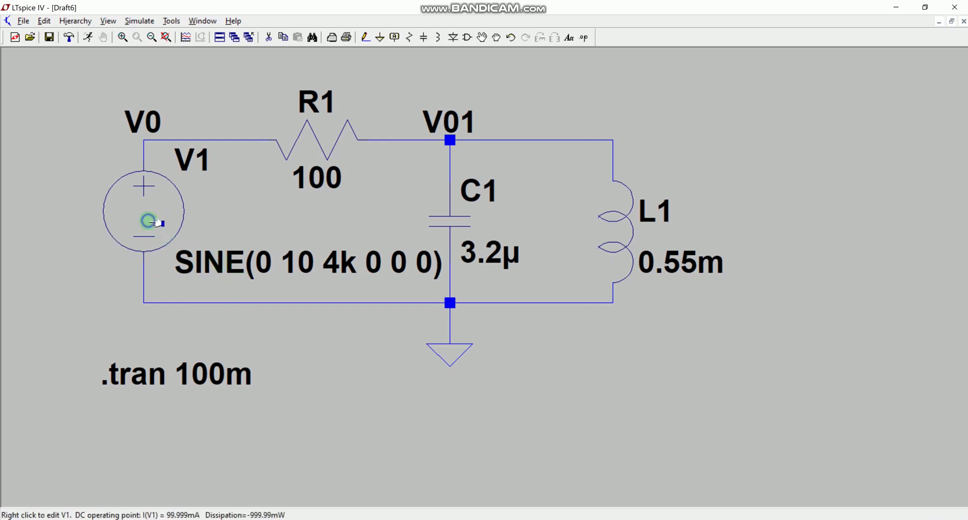
- Enter -90 as V1's Phi[deg] phase and correct the mistyped value, giving SINE(0 10 4k 0 0 -90)
right_click(150, 223)
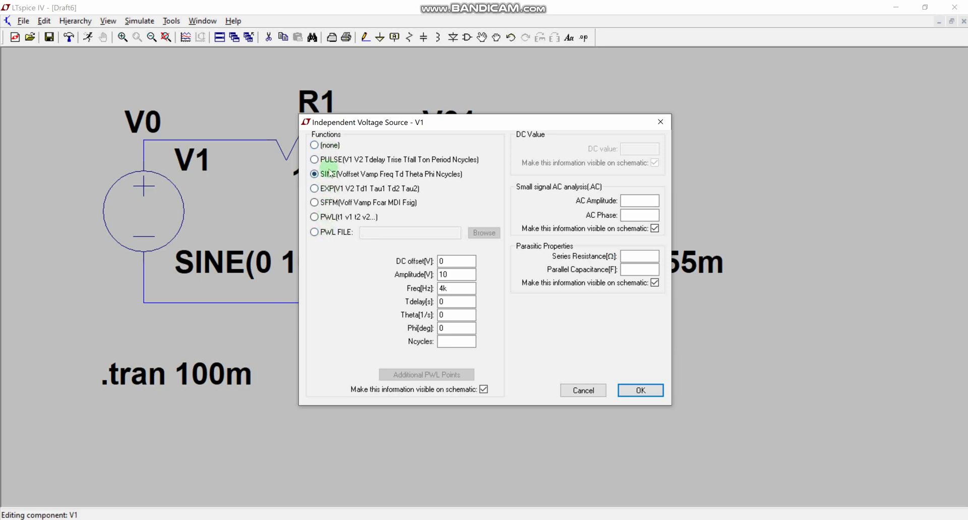
click(456, 328)
text(-90)
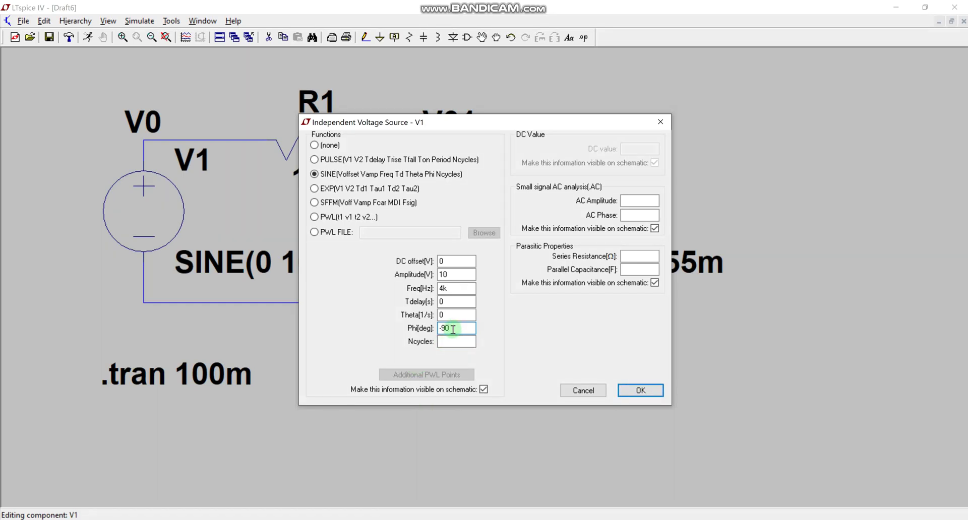
key(BackSpace)
key(BackSpace)
key(BackSpace)
text(30)
text(-)
text(90)
click(452, 330)
key(BackSpace)
text(-9)
click(636, 390)
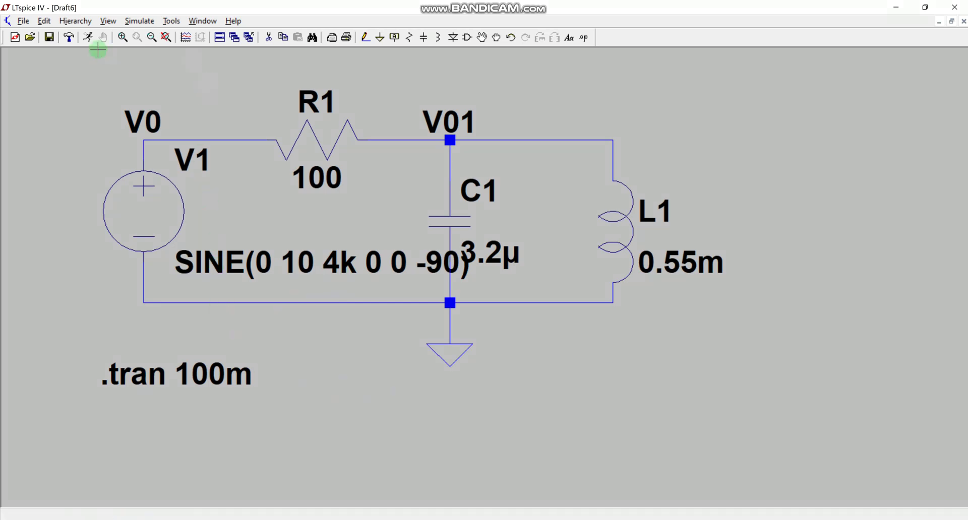
- Run the transient simulation and maximize the empty 0–100 ms waveform window
click(88, 37)
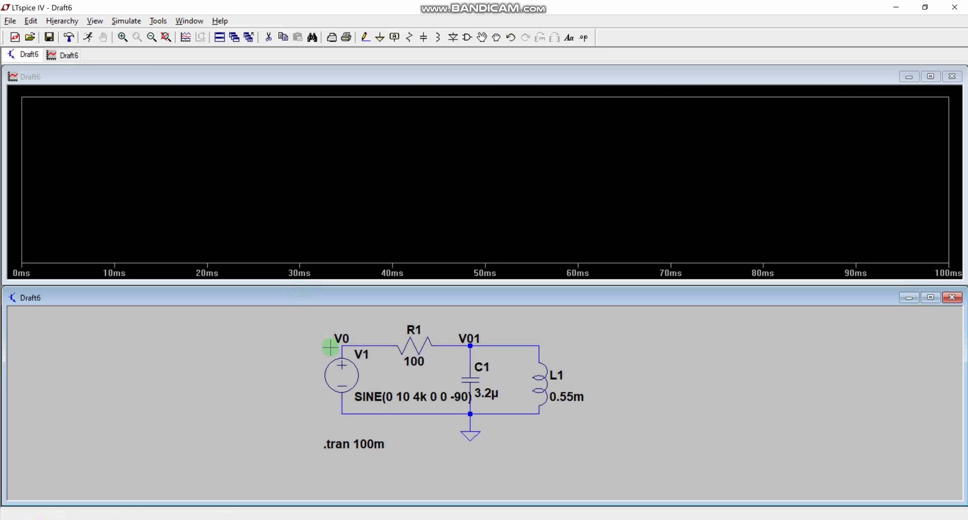
click(341, 78)
double_click(341, 78)
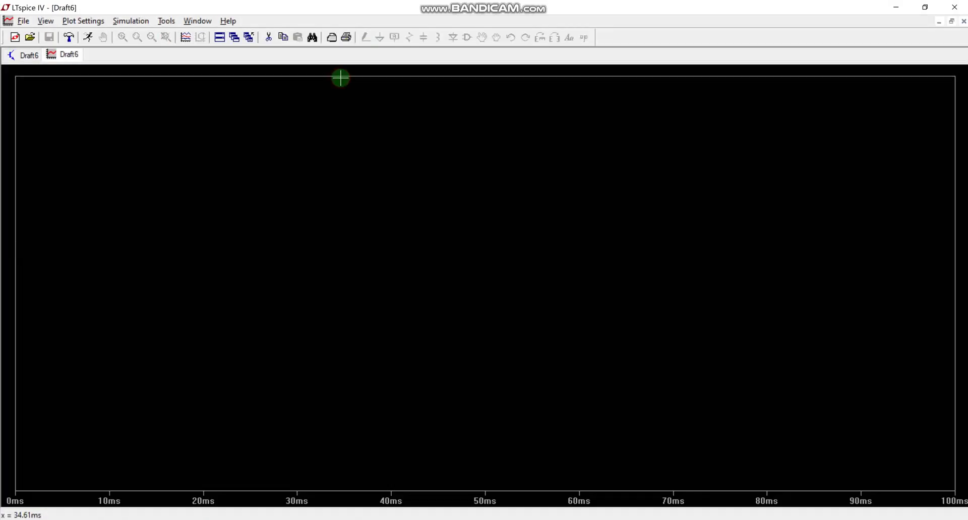
- Add the V(v01) trace to the waveform plot
right_click(171, 123)
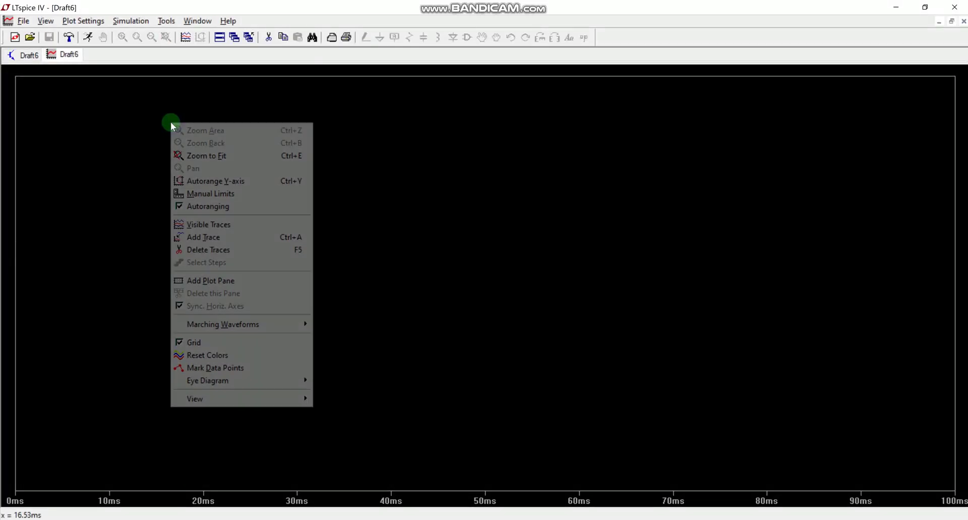
click(212, 237)
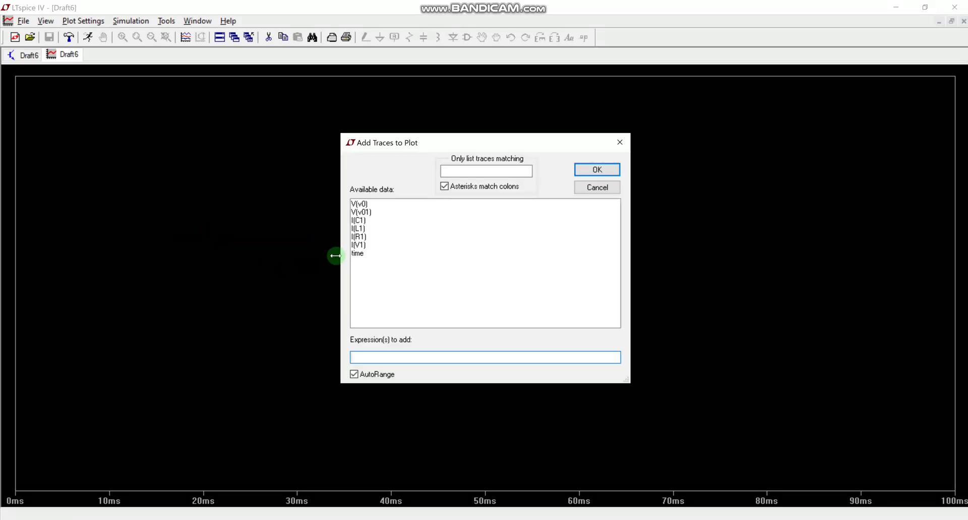
click(363, 212)
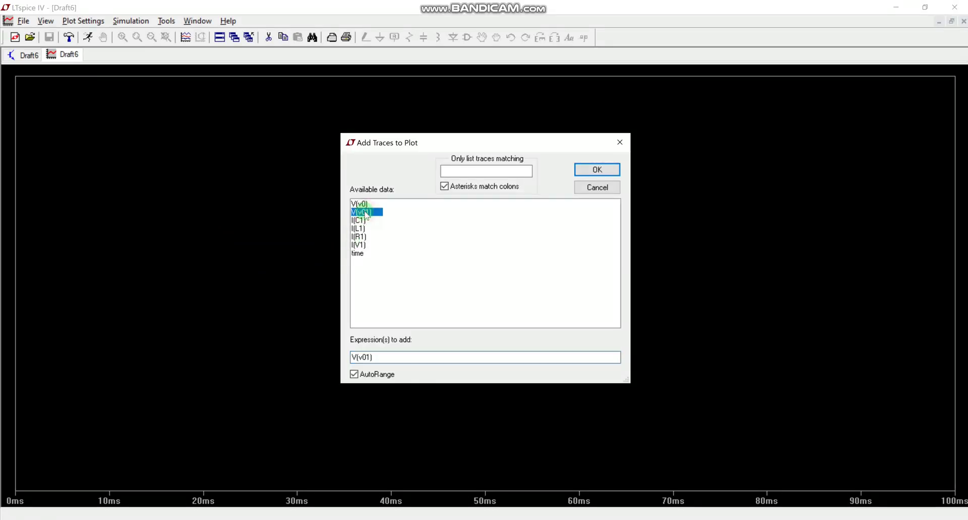
click(601, 172)
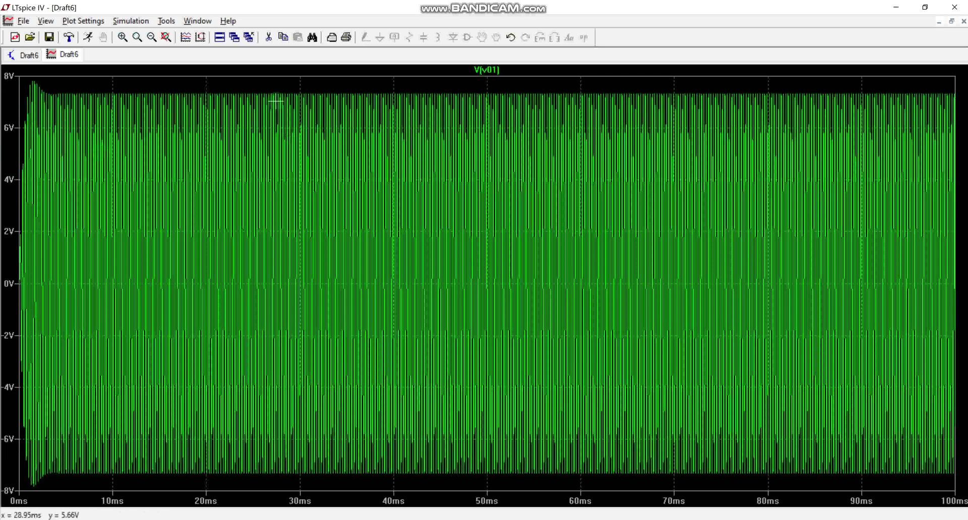
- Add the V(v0) trace to the plot alongside V(v01)
right_click(96, 80)
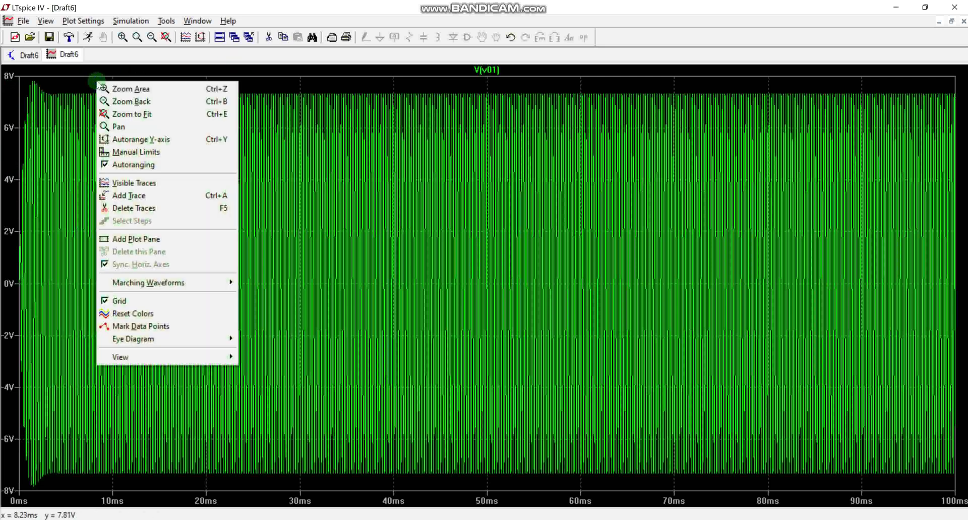
click(127, 195)
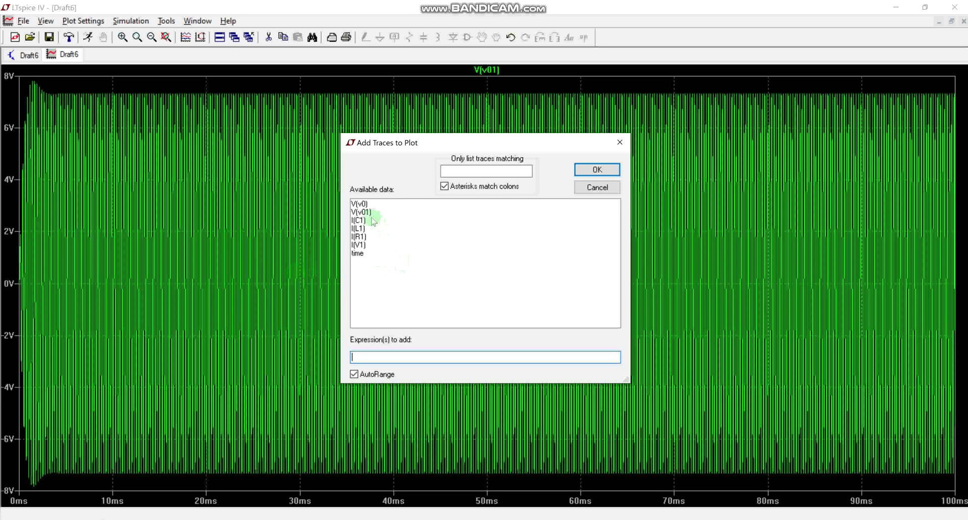
click(362, 205)
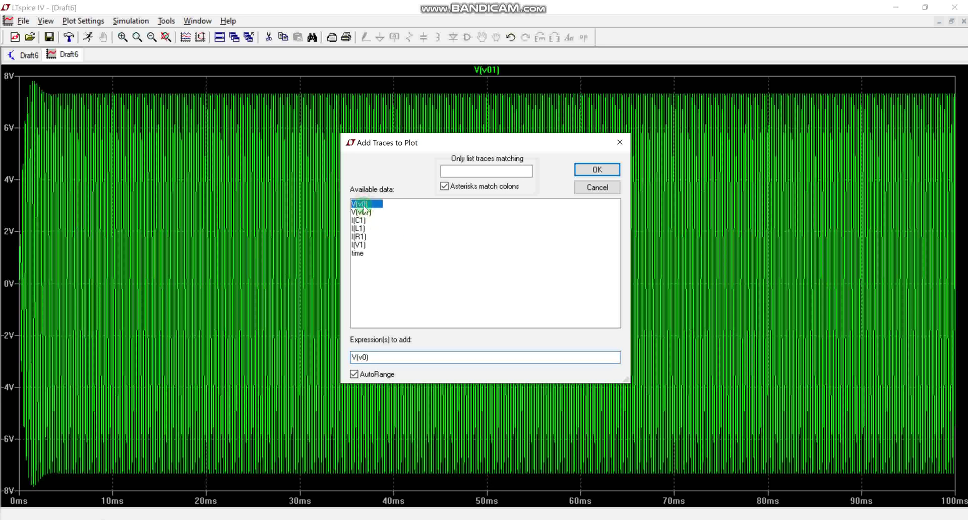
click(589, 177)
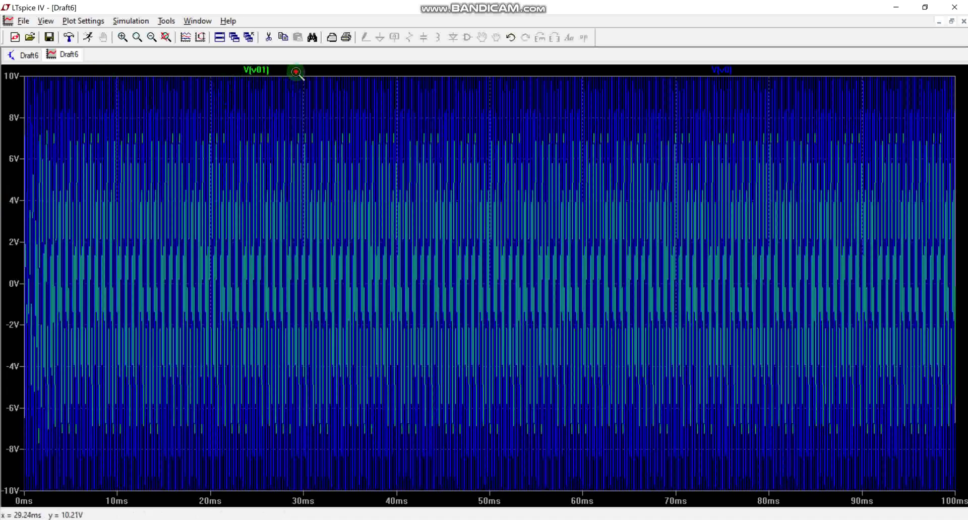
- Zoom the plot in two stages, first to about 30–40 ms, then 31–32.5 ms
mouse_move(297, 72)
mouse_down()
mouse_move(361, 199)
mouse_move(382, 503)
mouse_up()
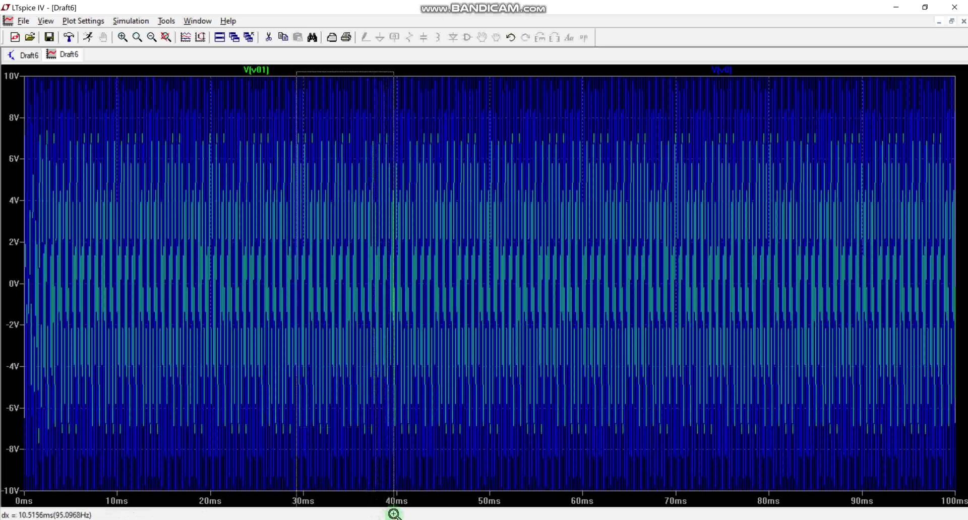
drag(383, 503, 383, 503)
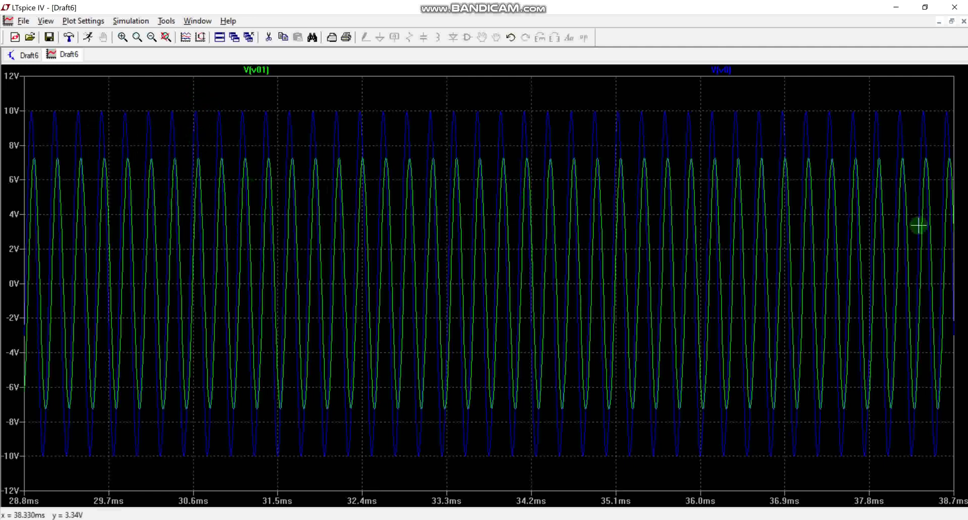
mouse_move(235, 77)
mouse_down()
mouse_move(422, 509)
mouse_move(377, 485)
mouse_up()
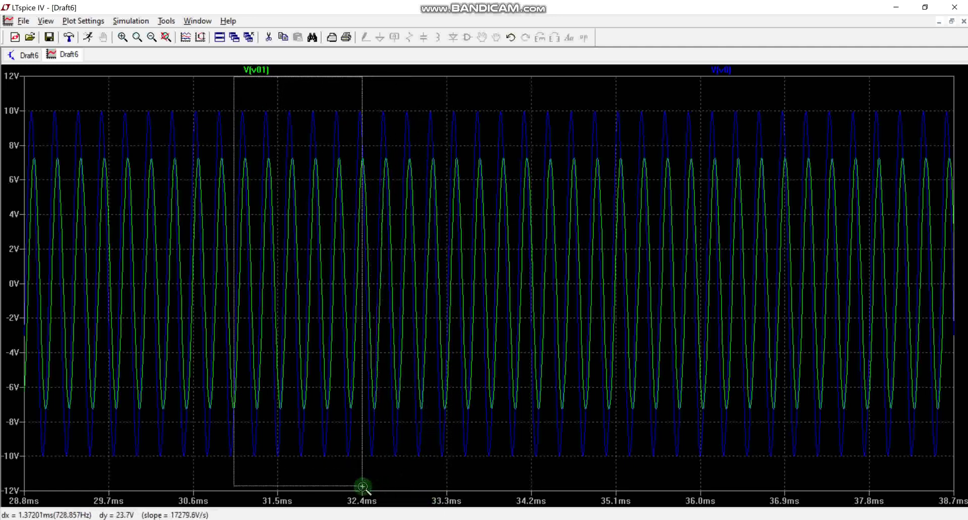
drag(377, 485, 363, 485)
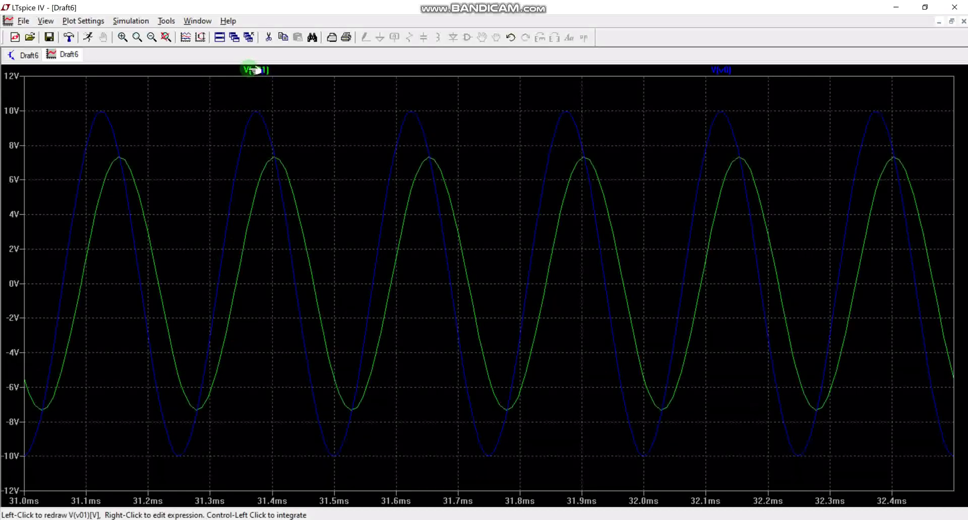
click(255, 70)
- Set the V(v01) trace's Attached Cursor to 1st, reading 31.75 ms and −5.49 V
right_click(261, 70)
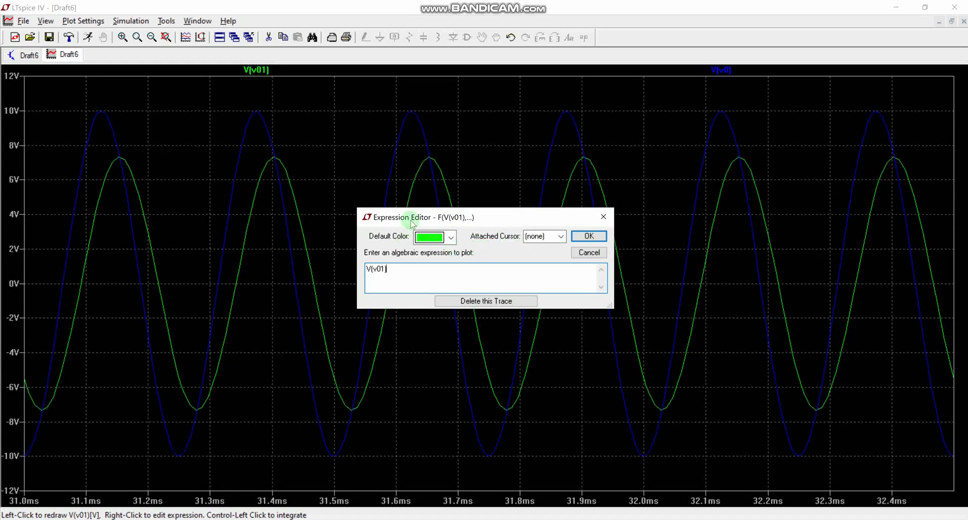
click(400, 288)
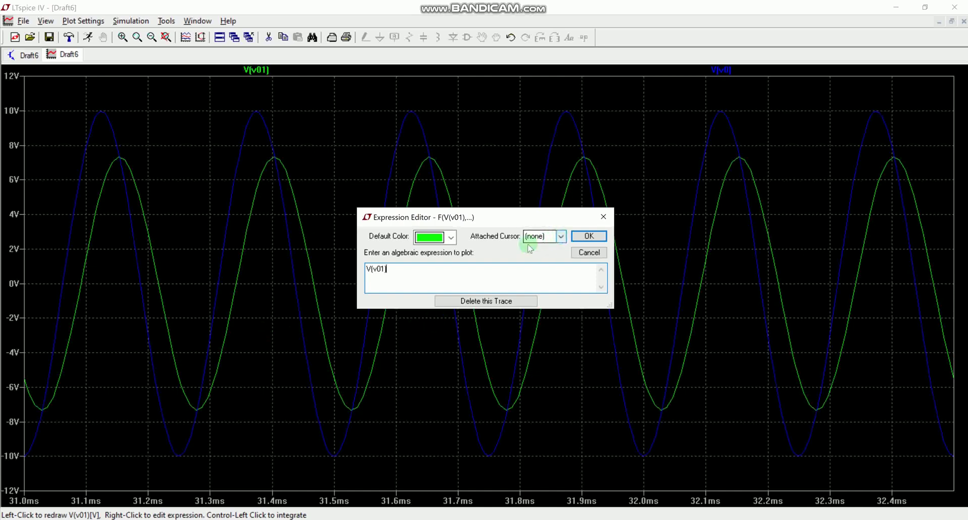
click(562, 237)
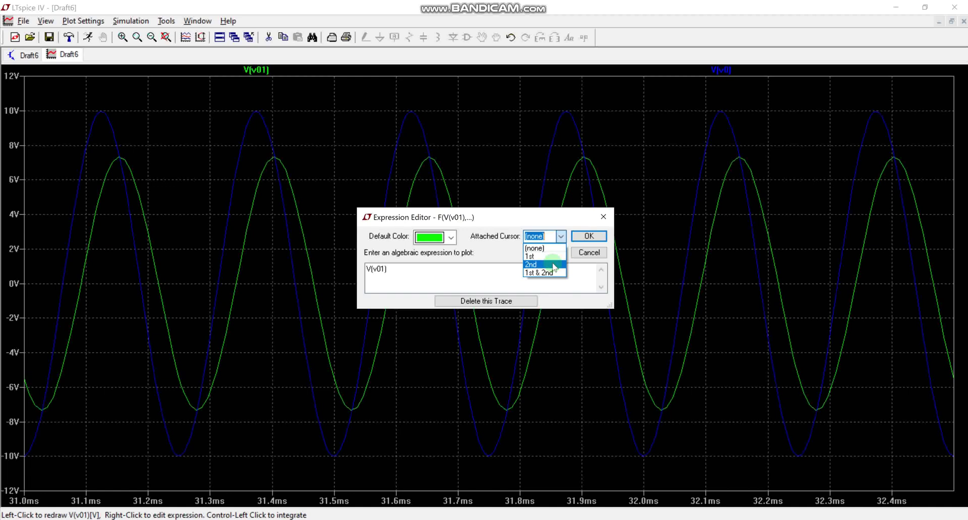
click(554, 264)
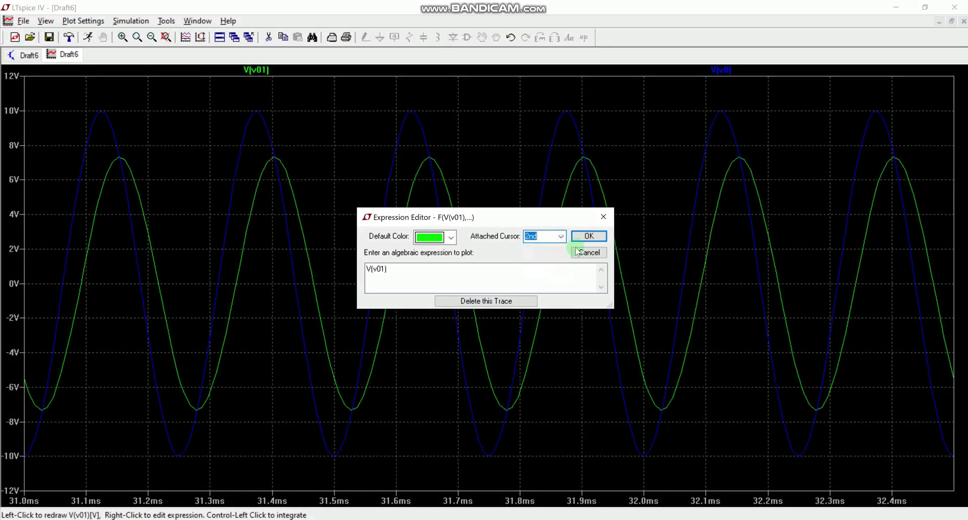
click(559, 237)
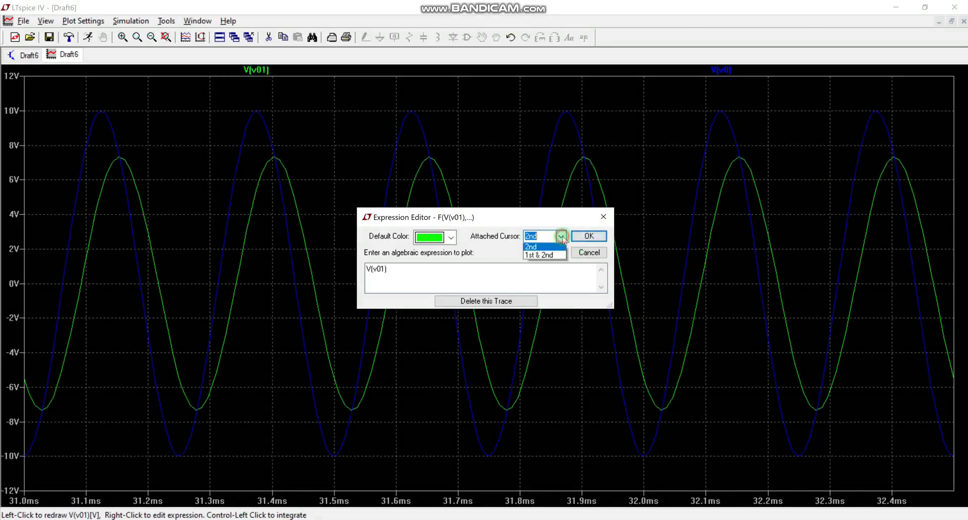
click(560, 257)
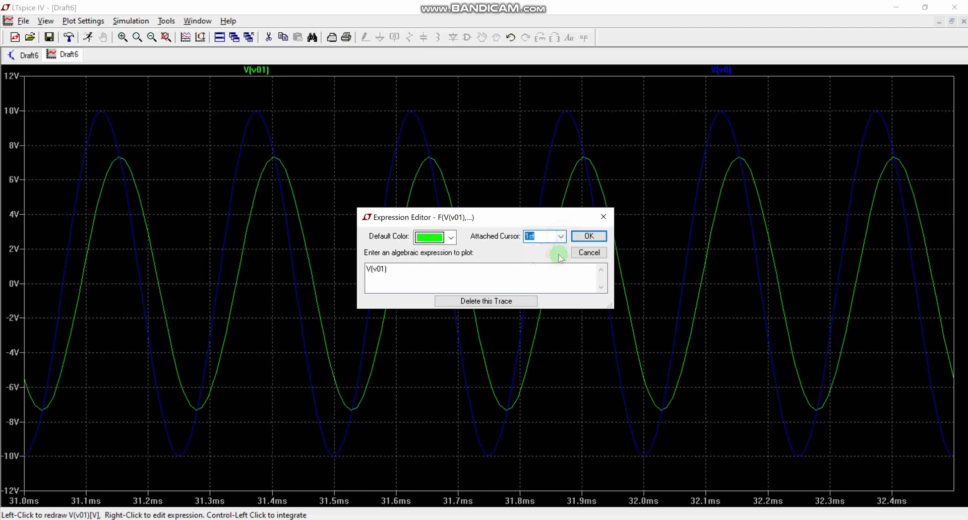
click(590, 236)
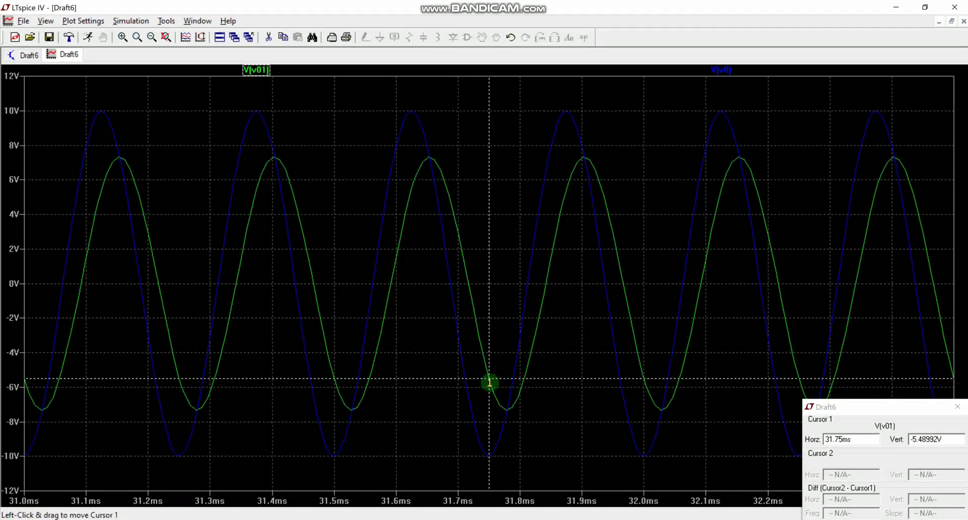
- Drag cursor 1 onto a V(v01) peak at 31.654 ms, 7.29 V, and raise the readout window
mouse_move(489, 383)
mouse_down()
mouse_move(425, 207)
mouse_move(472, 264)
mouse_up()
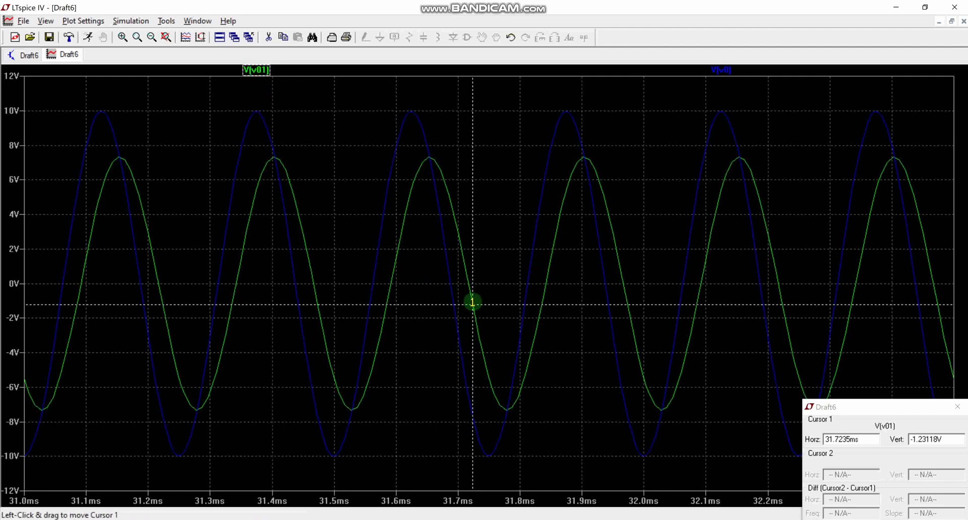
mouse_move(473, 302)
mouse_down()
mouse_move(427, 192)
mouse_move(385, 332)
mouse_up()
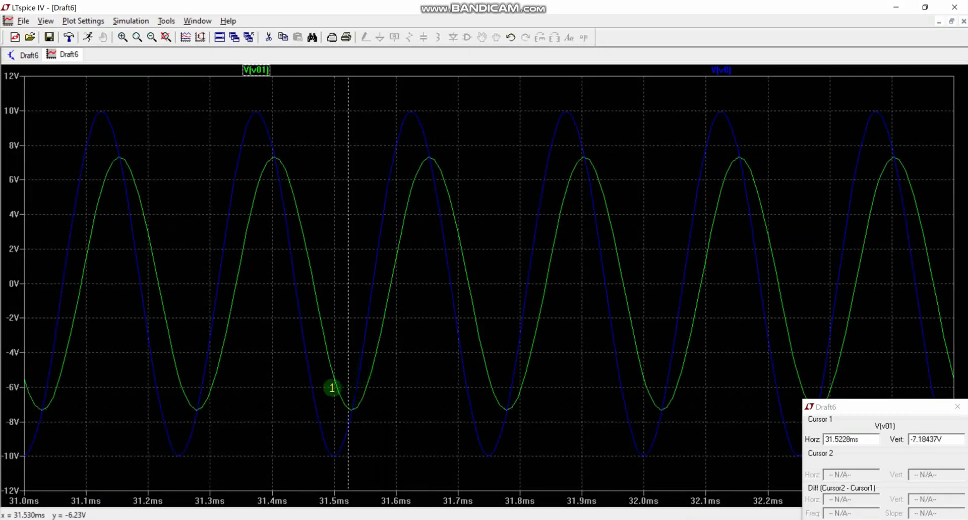
mouse_move(385, 331)
mouse_down()
mouse_move(298, 337)
mouse_move(290, 253)
mouse_move(363, 366)
mouse_up()
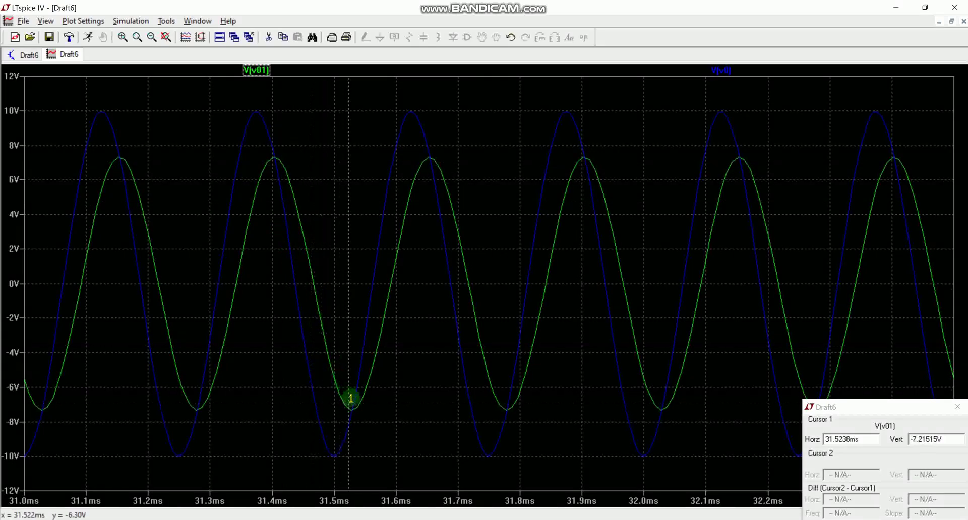
mouse_move(363, 365)
mouse_down()
mouse_move(404, 200)
mouse_move(430, 153)
mouse_up()
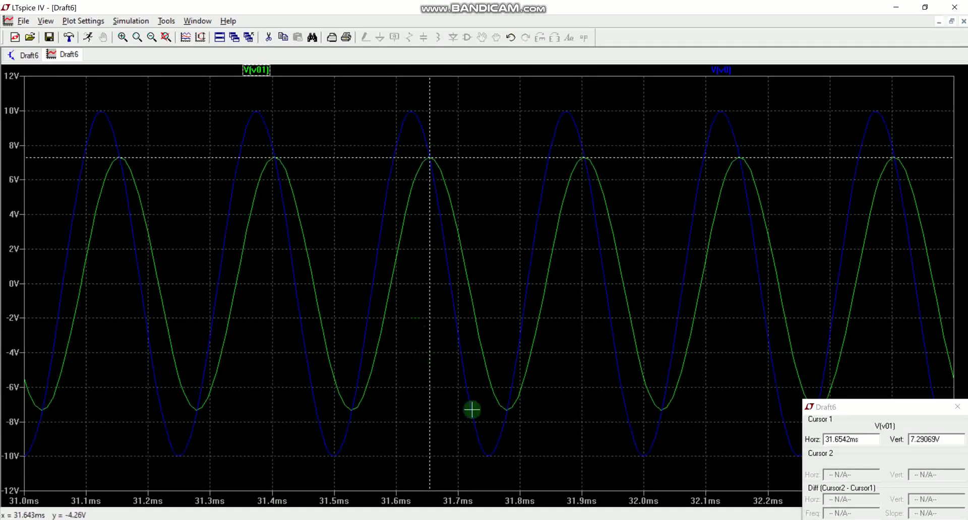
click(890, 401)
drag(891, 401, 872, 285)
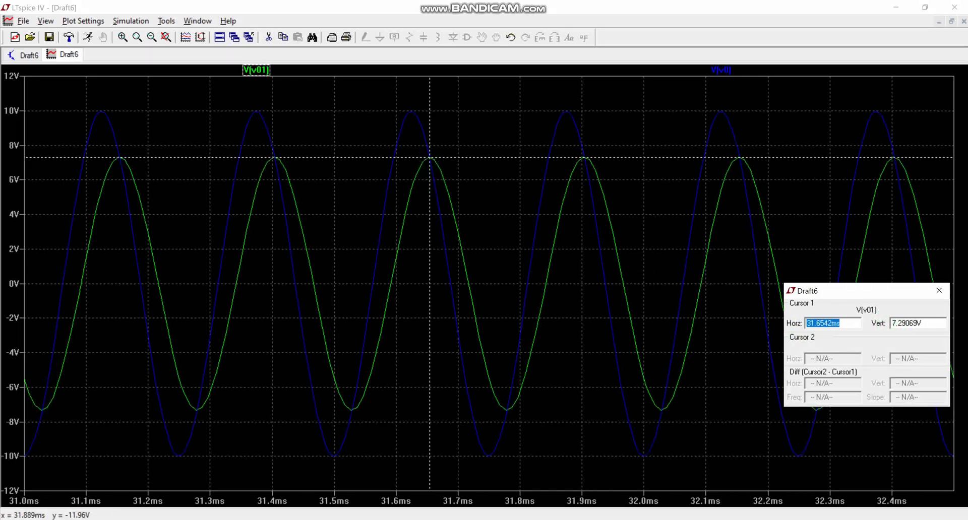
- In Word, add a 'Vm = 7.29' line above the phase equation
key(alt+Tab)
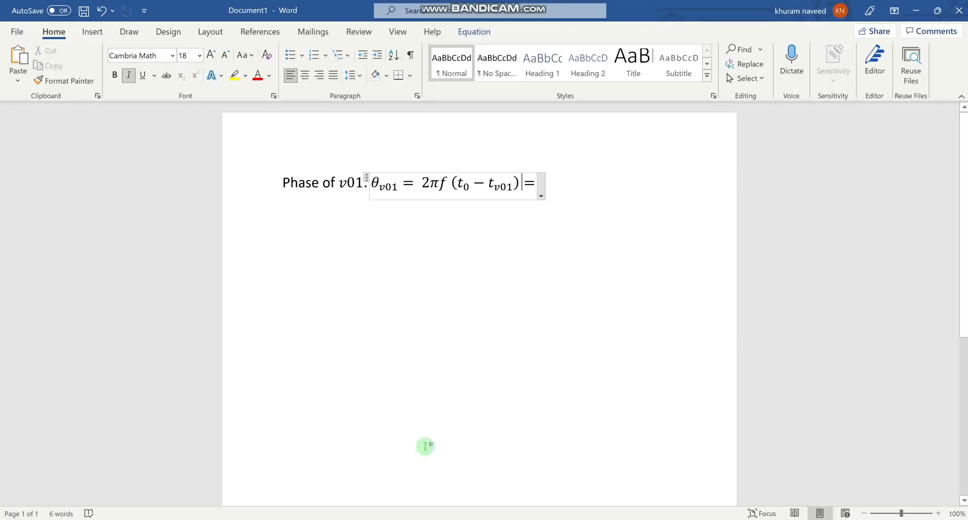
click(286, 185)
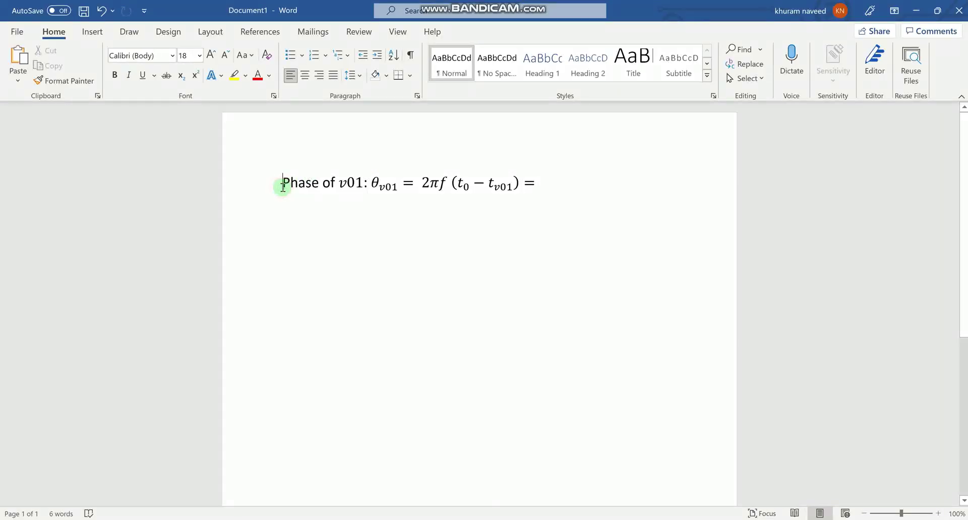
key(Return)
key(Up)
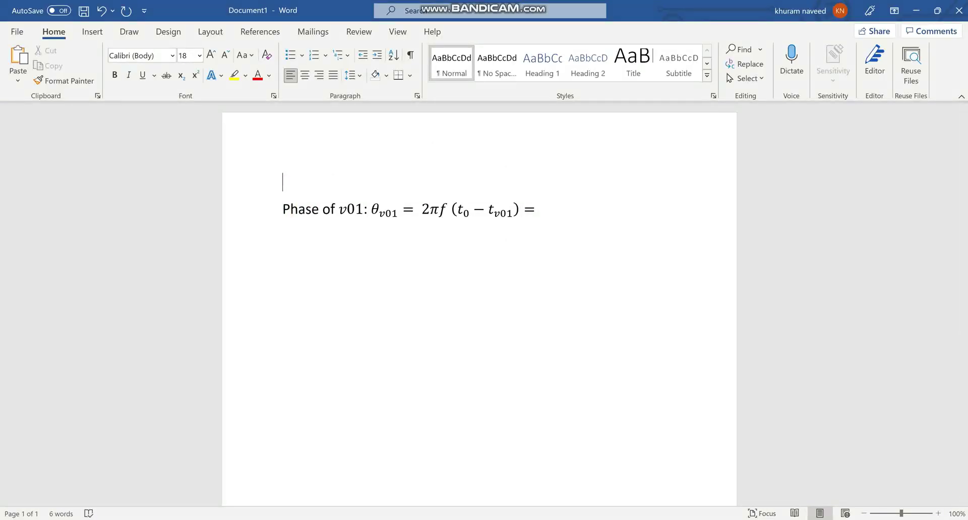
text(Vm )
text(= )
text(7.2)
text(9)
text(v)
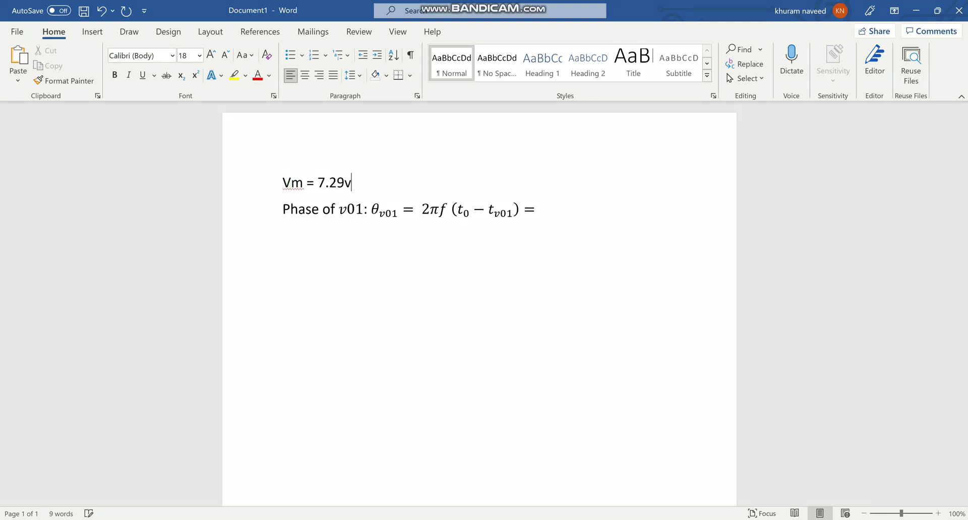
text(olts)
key(BackSpace)
key(BackSpace)
key(BackSpace)
key(BackSpace)
key(BackSpace)
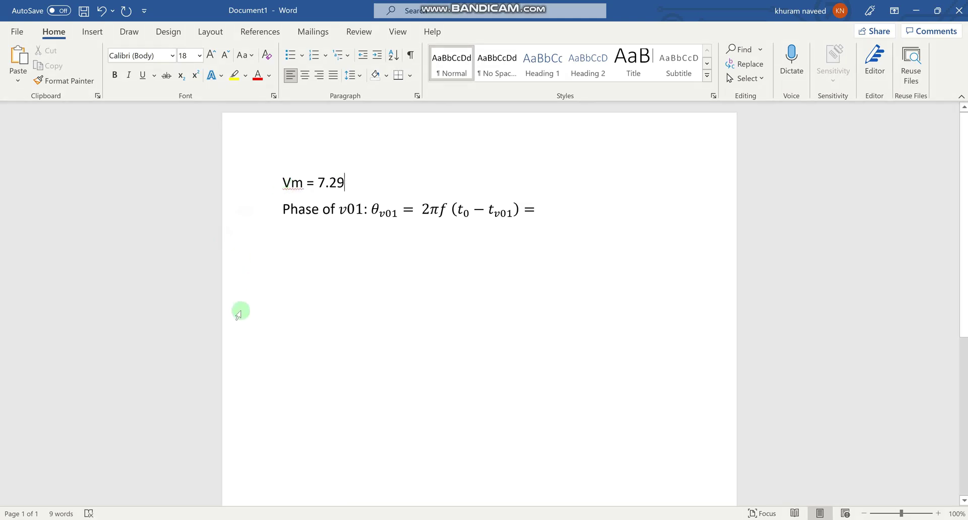
key(alt+Tab)
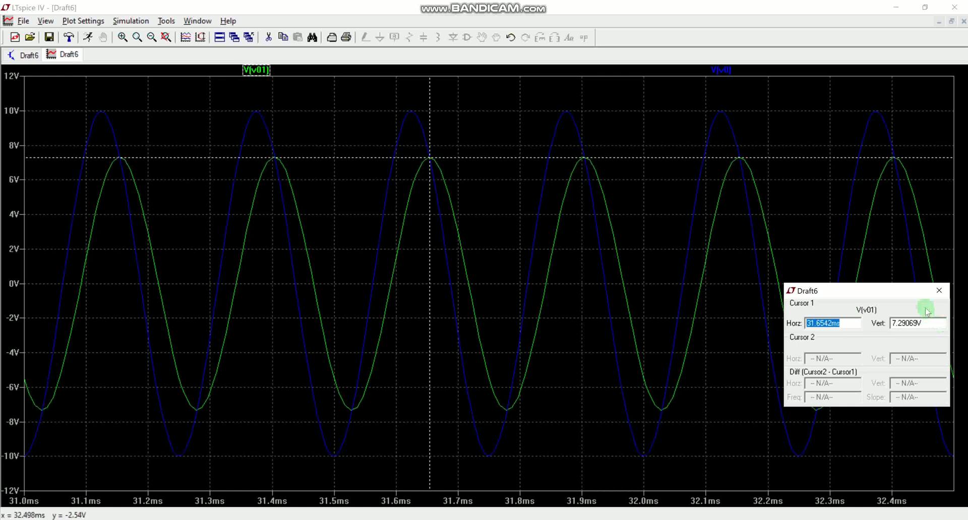
click(903, 291)
- Set the V(v0) trace's Attached Cursor to 2nd, reading 31.75 ms and −9.94 V
drag(903, 291, 922, 408)
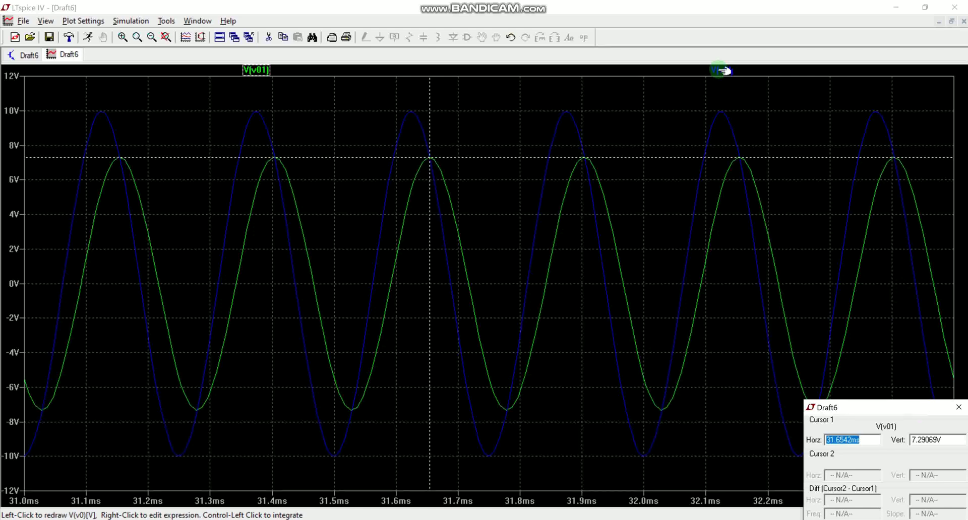
right_click(720, 71)
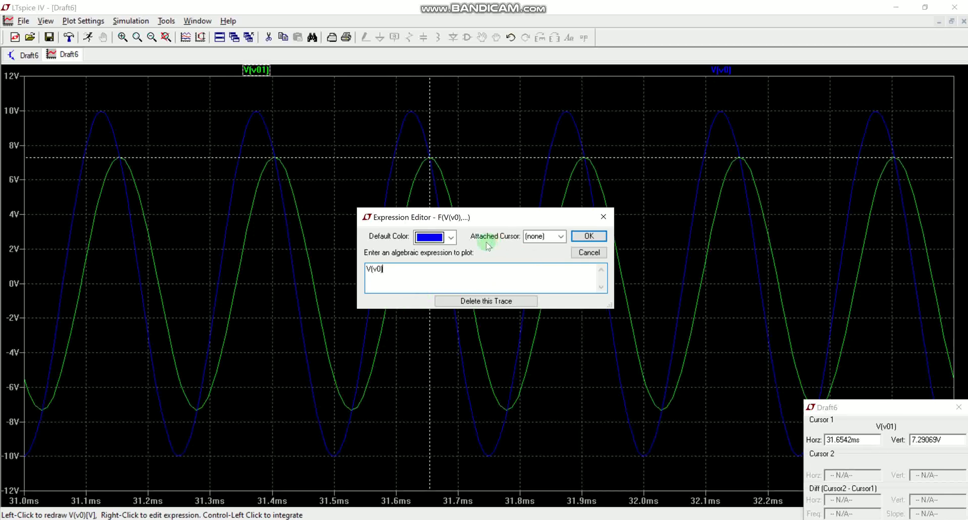
click(564, 239)
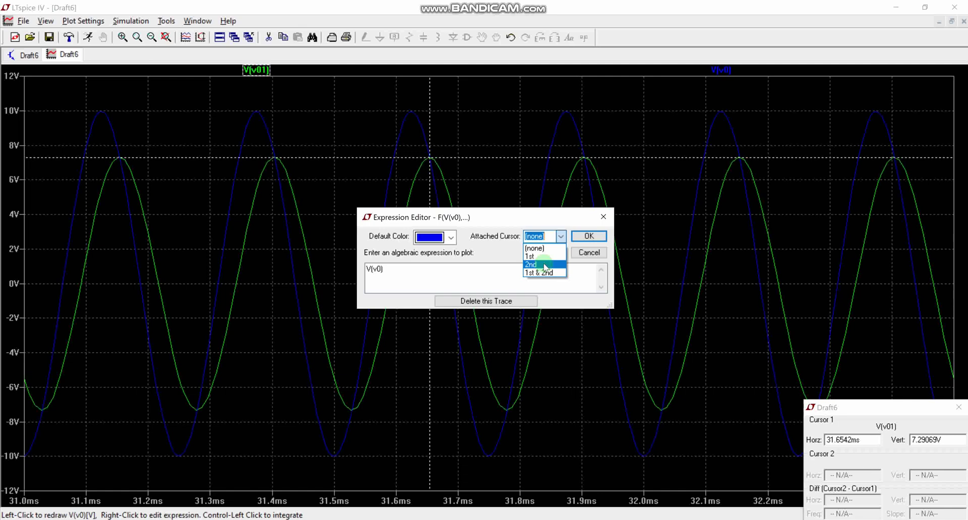
click(544, 265)
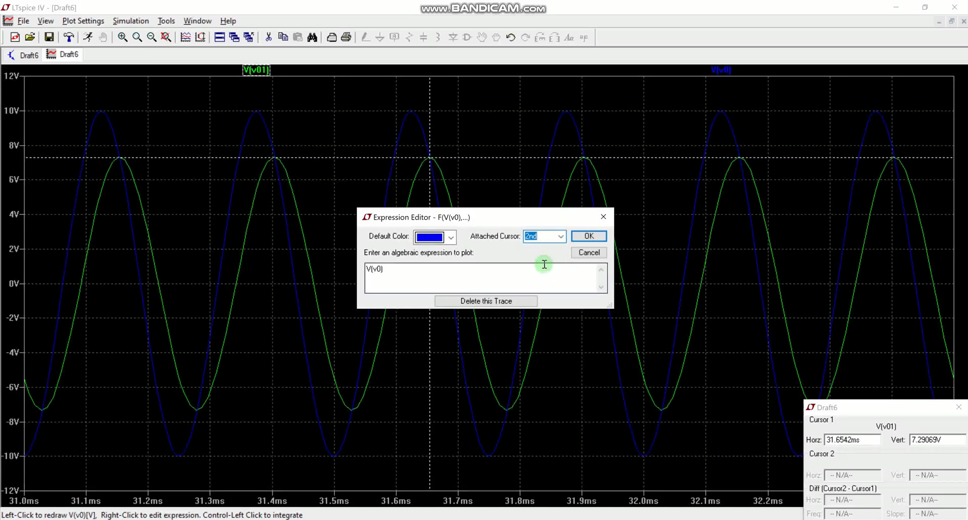
click(588, 238)
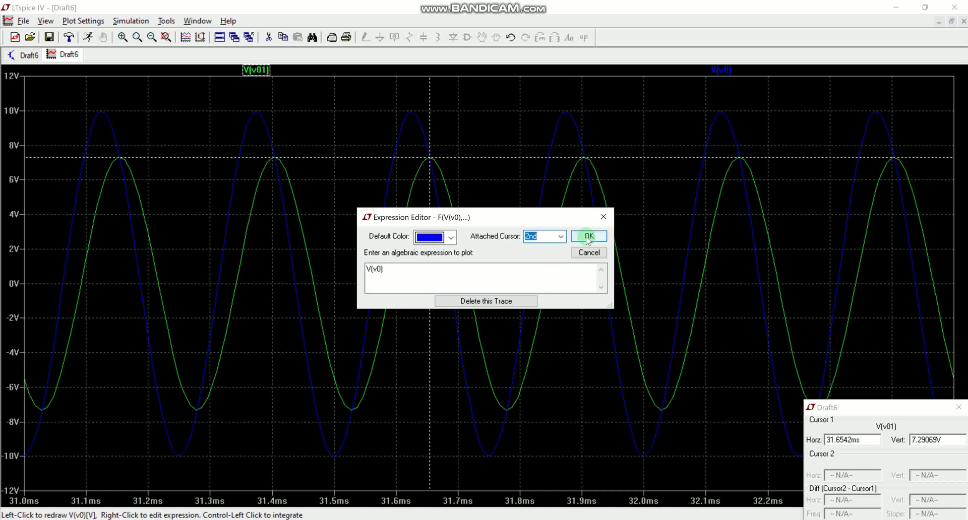
click(588, 237)
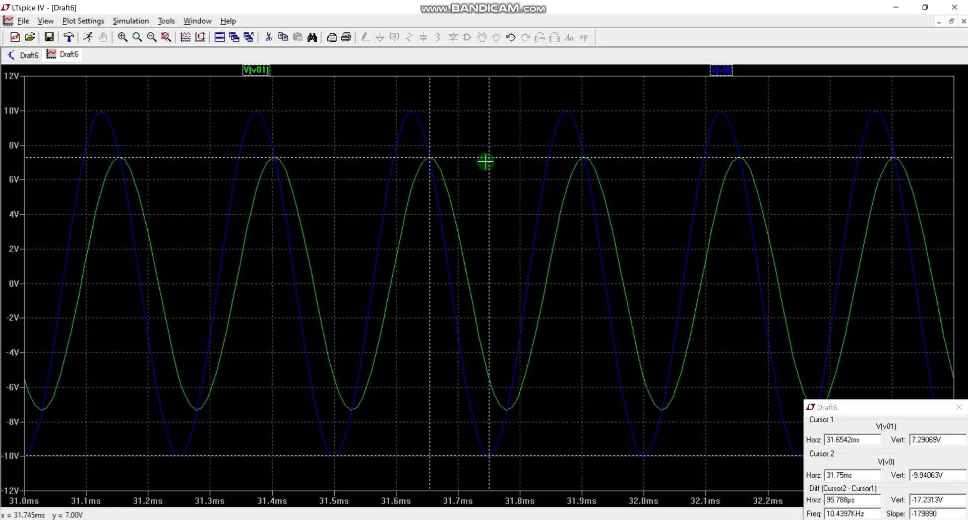
- Nudge cursor 1 left and drag cursor 2 to the V(v0) peak at 31.6236 ms, 9.95 V
key(Left)
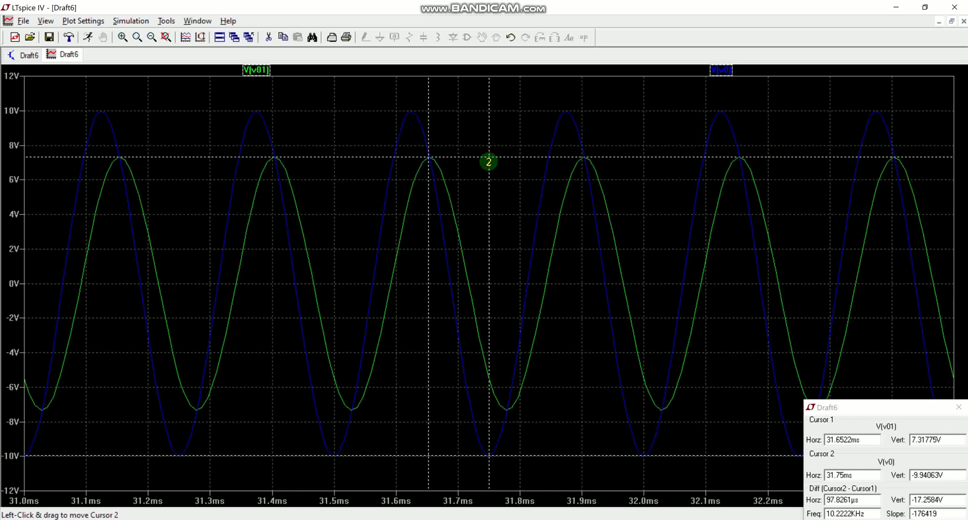
drag(489, 162, 531, 158)
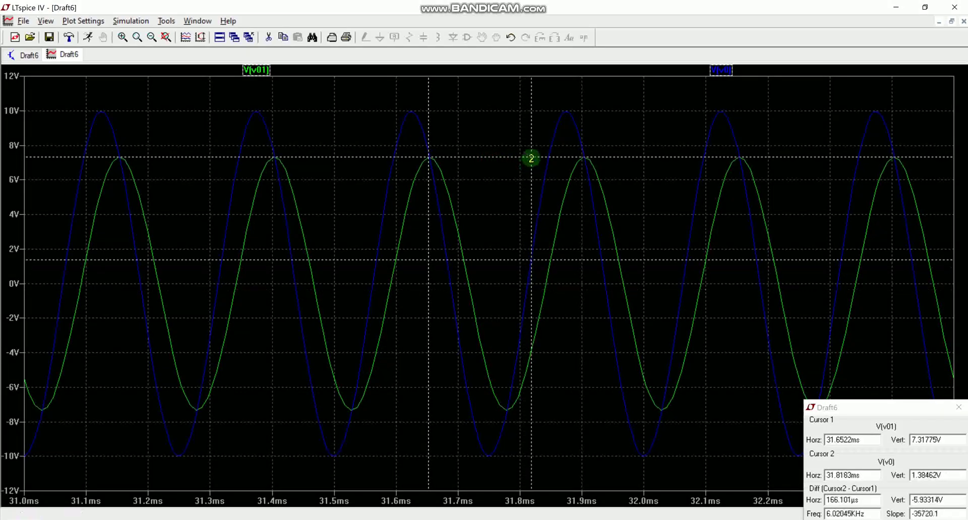
drag(531, 158, 519, 166)
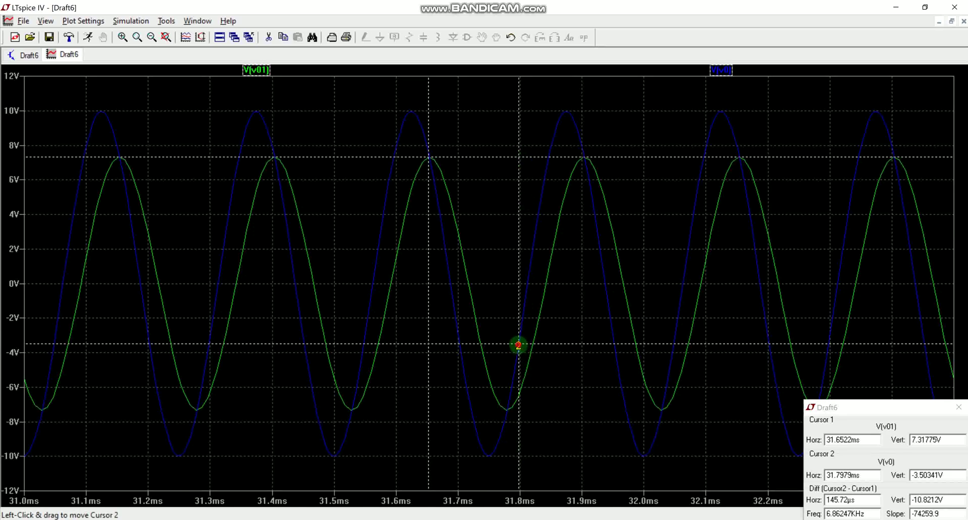
drag(518, 345, 565, 136)
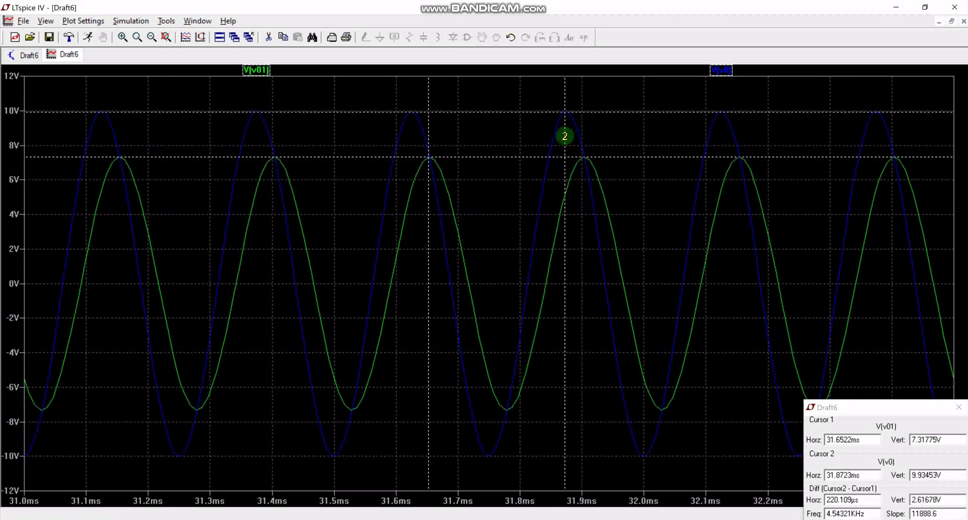
drag(564, 136, 566, 136)
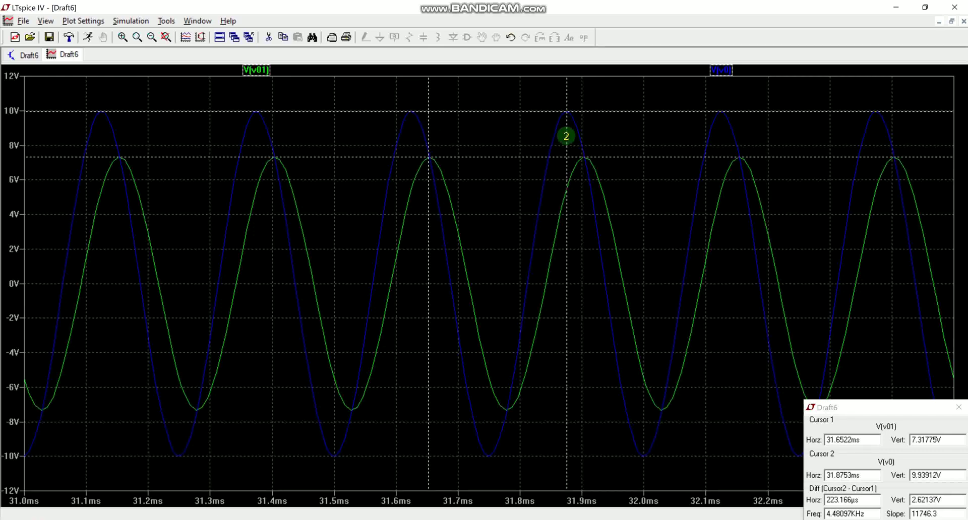
mouse_move(567, 136)
mouse_down()
mouse_move(517, 237)
mouse_move(474, 410)
mouse_move(445, 343)
mouse_move(448, 252)
mouse_move(411, 124)
mouse_up()
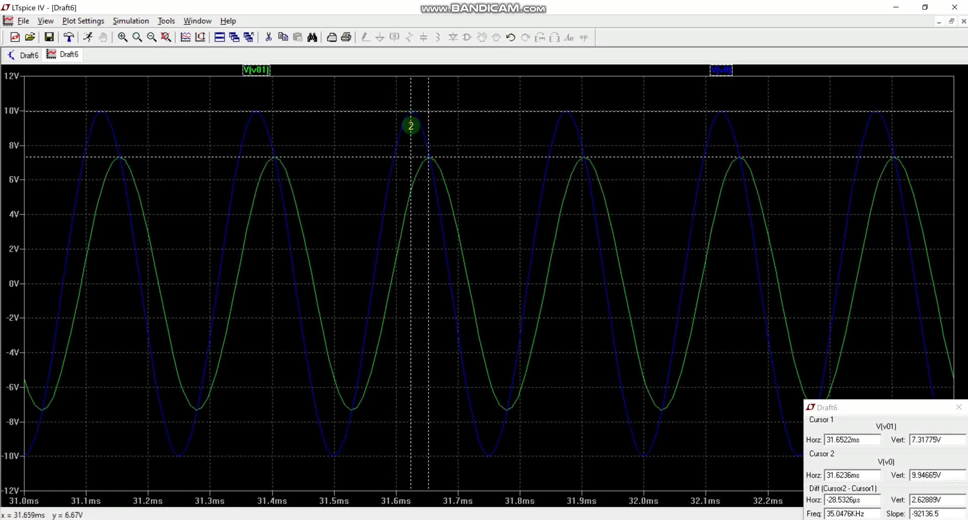
- Select the −28.5326 µs Diff Horz value in the cursor readout
double_click(852, 500)
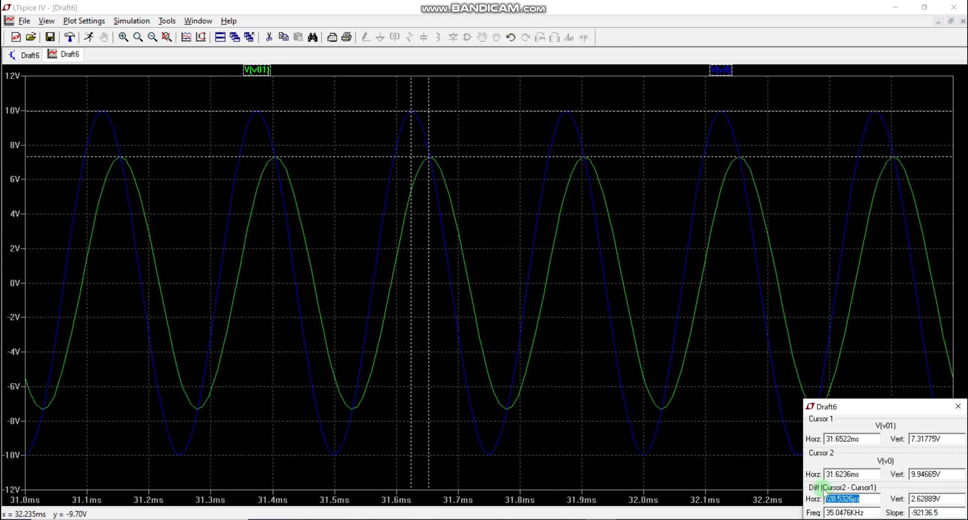
drag(825, 496, 859, 497)
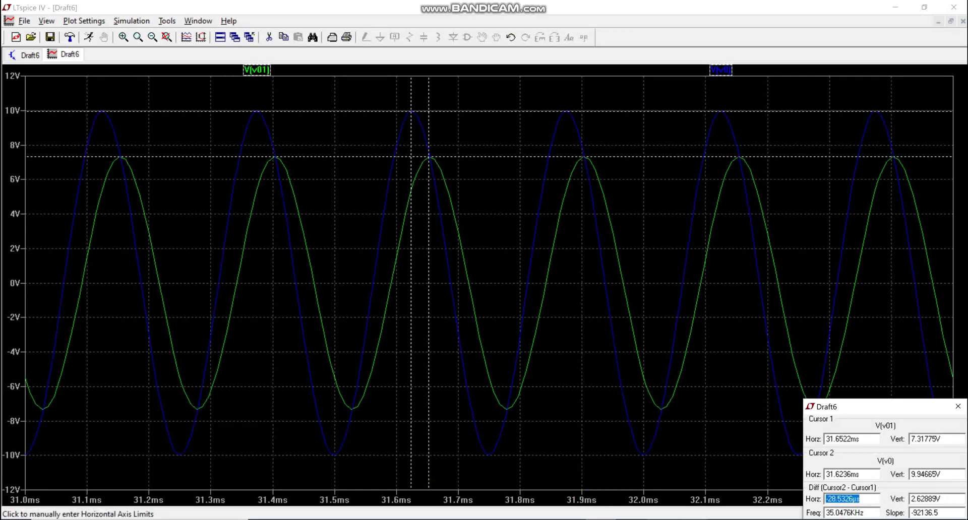
- Start the Word phase term with 360( and recheck the LTspice circuit and cursor readings
key(alt+Tab)
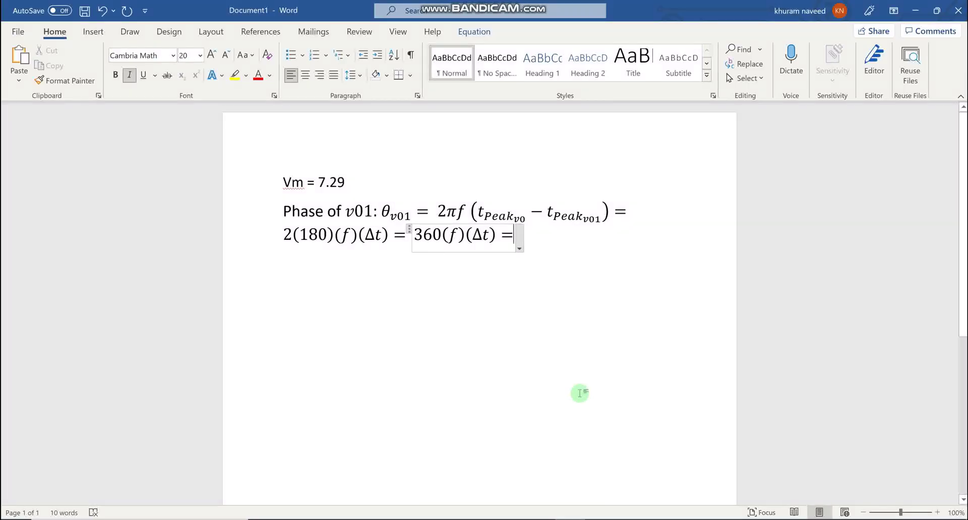
text( 360)
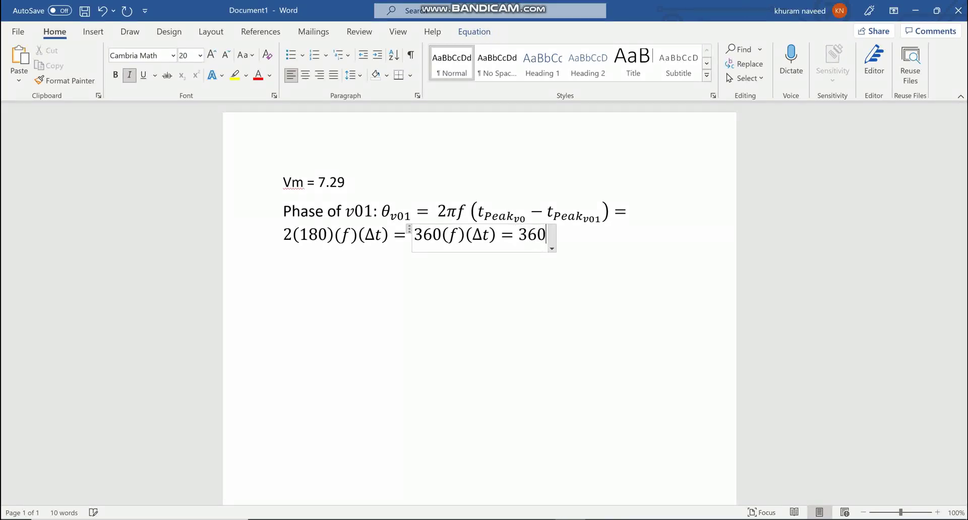
text(()
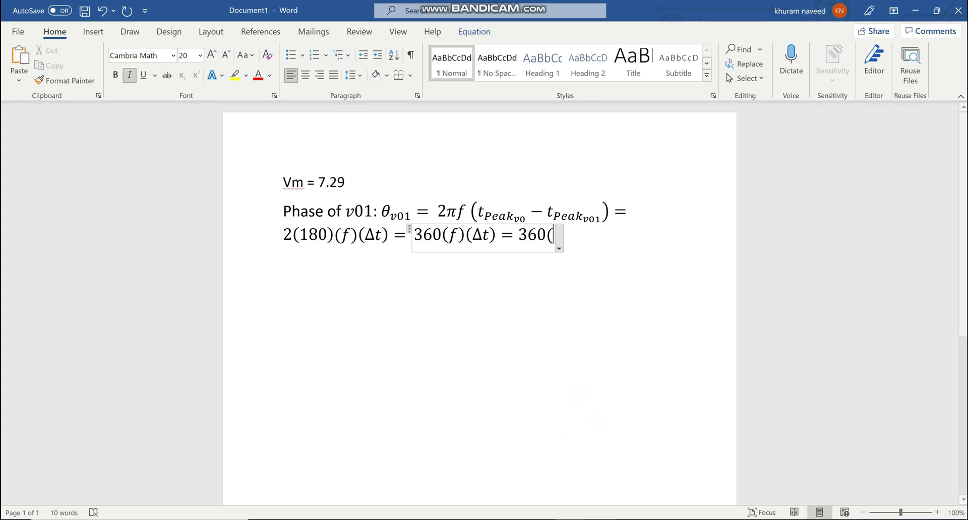
key(alt+Tab)
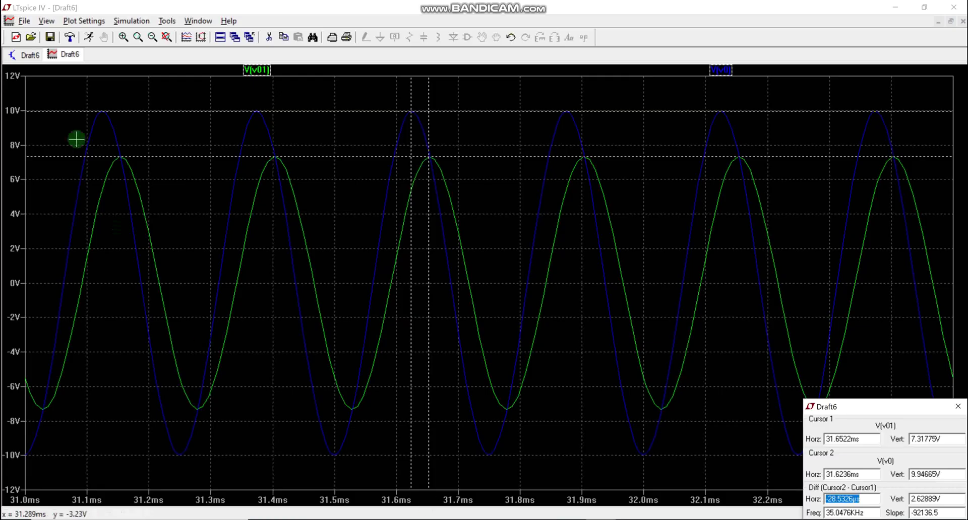
click(25, 54)
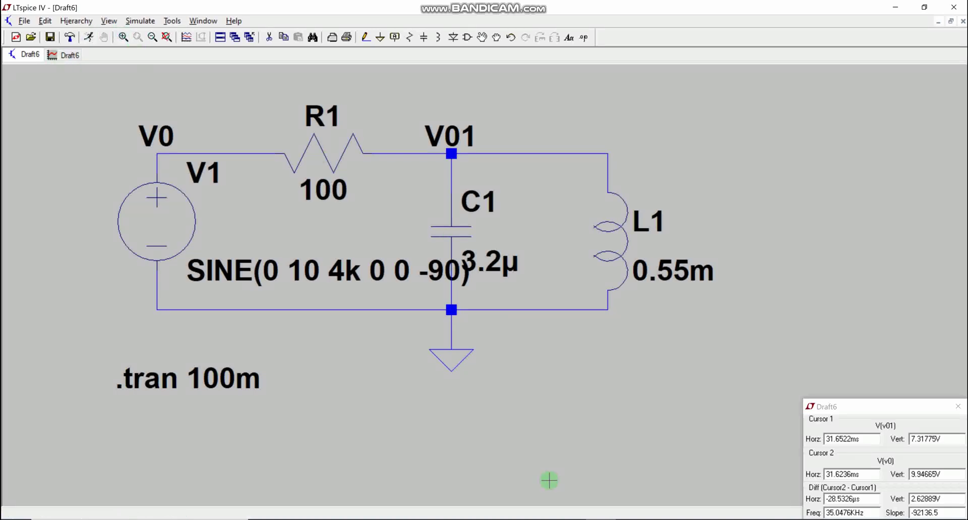
click(65, 54)
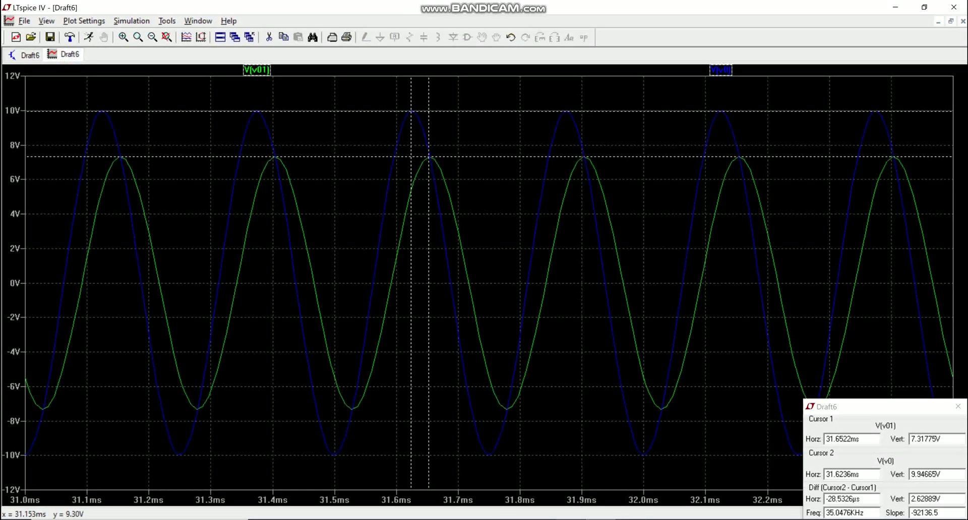
- Complete the term as 360(4000)(-28.53) in Word, then search Start for 'calc'
key(alt+Tab)
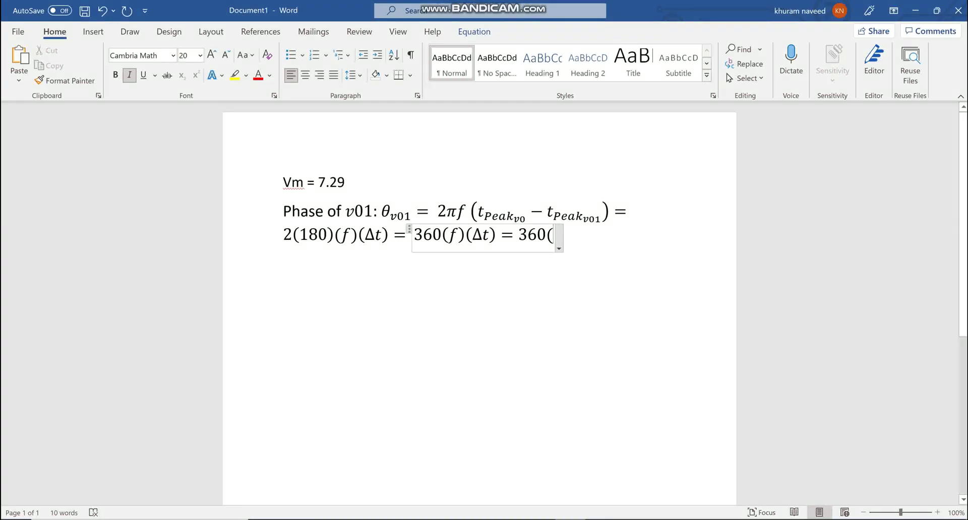
text(4000)
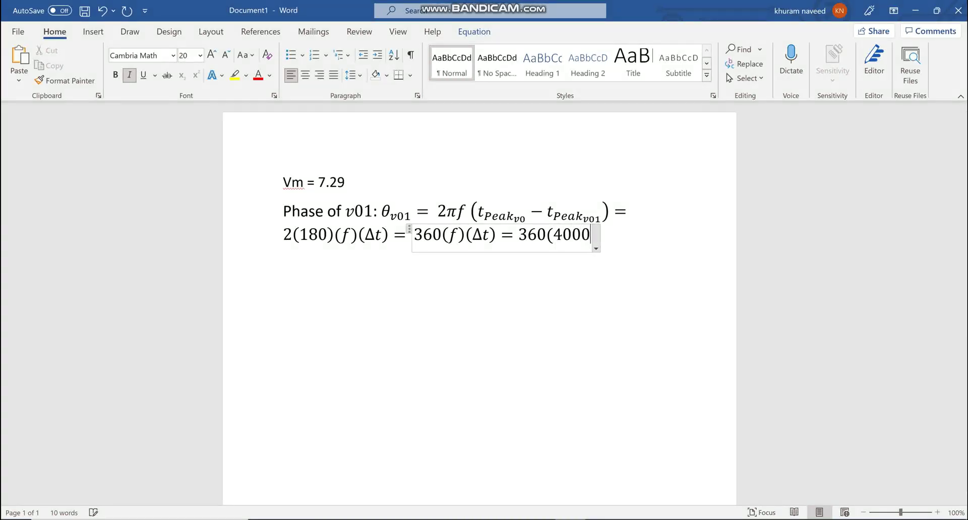
text())
text(()
text(-)
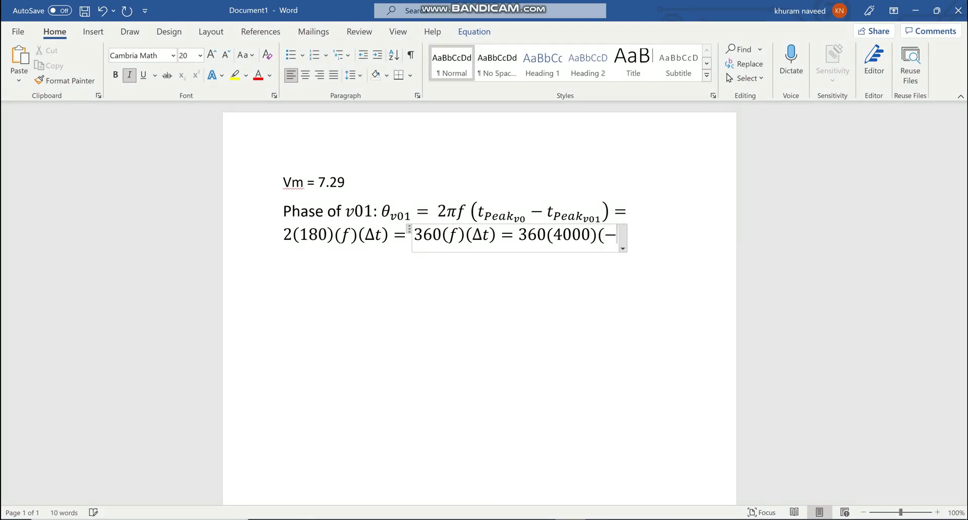
text(28.)
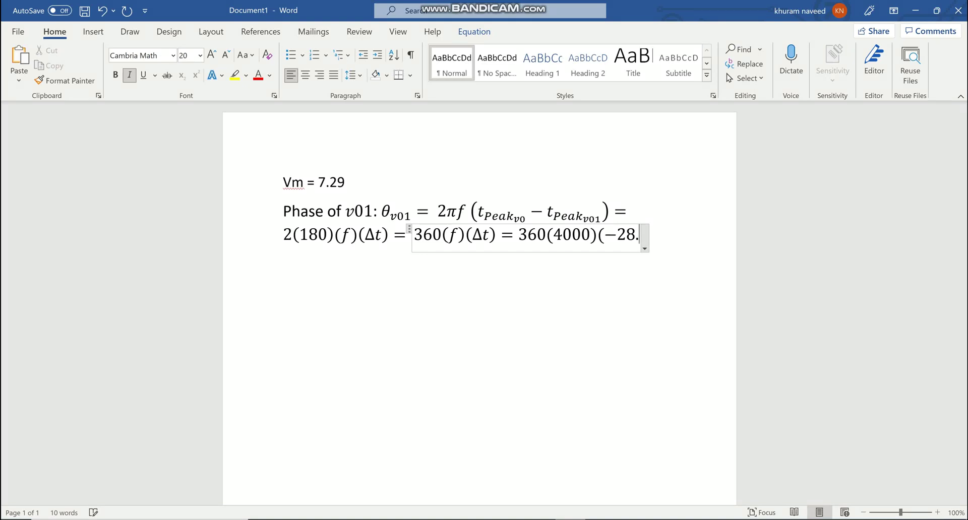
text(53))
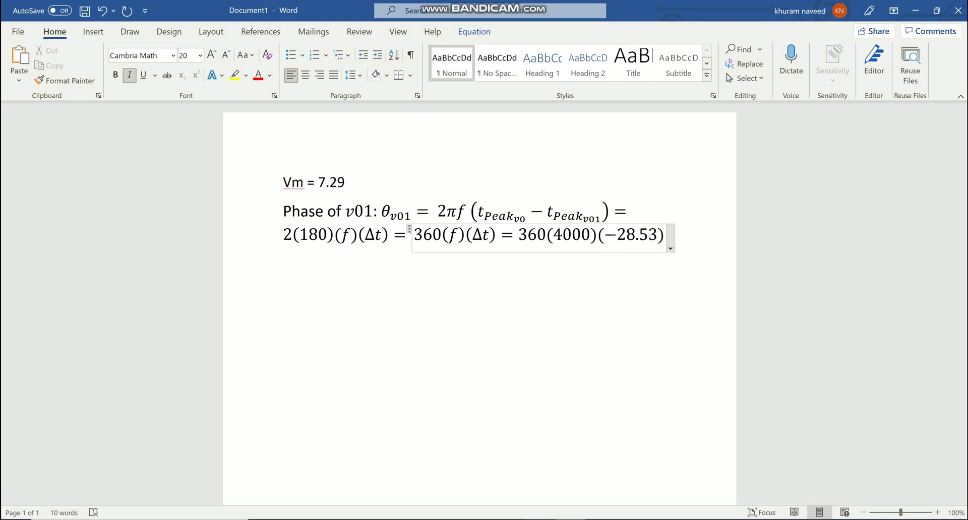
key(super)
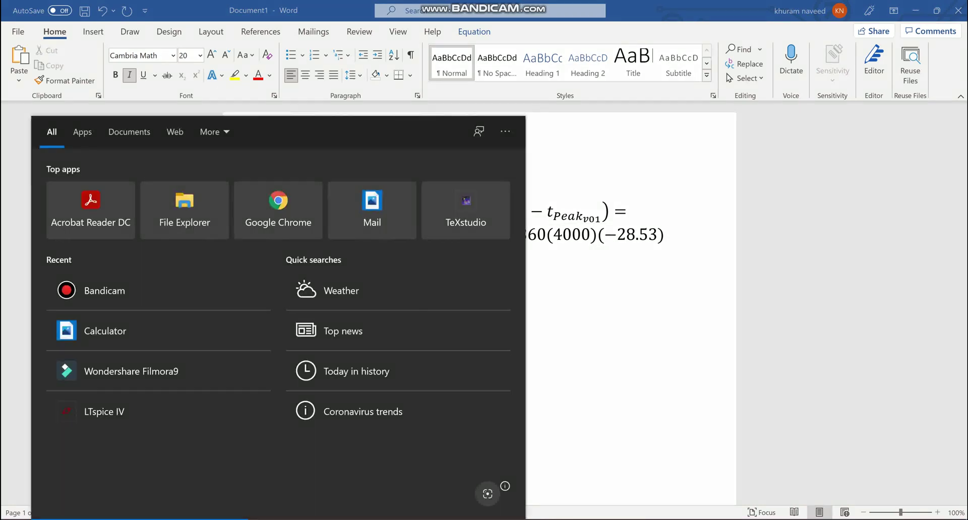
text(calc)
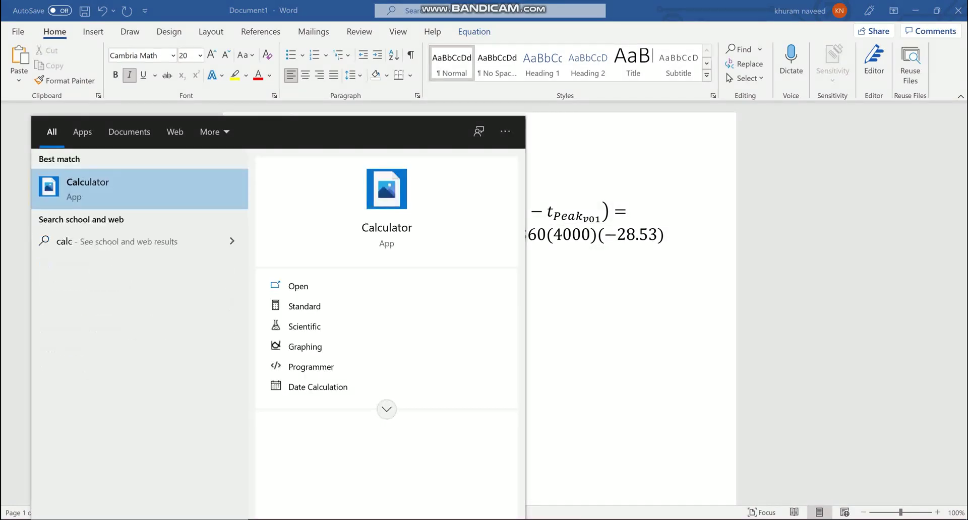
- Launch Calculator and enter 360 × 4000 ×
key(Return)
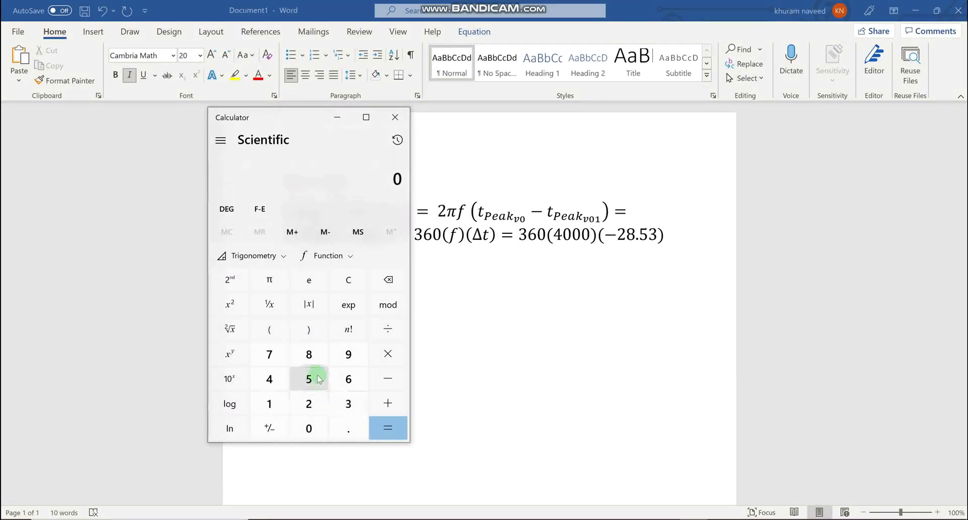
click(348, 404)
click(348, 379)
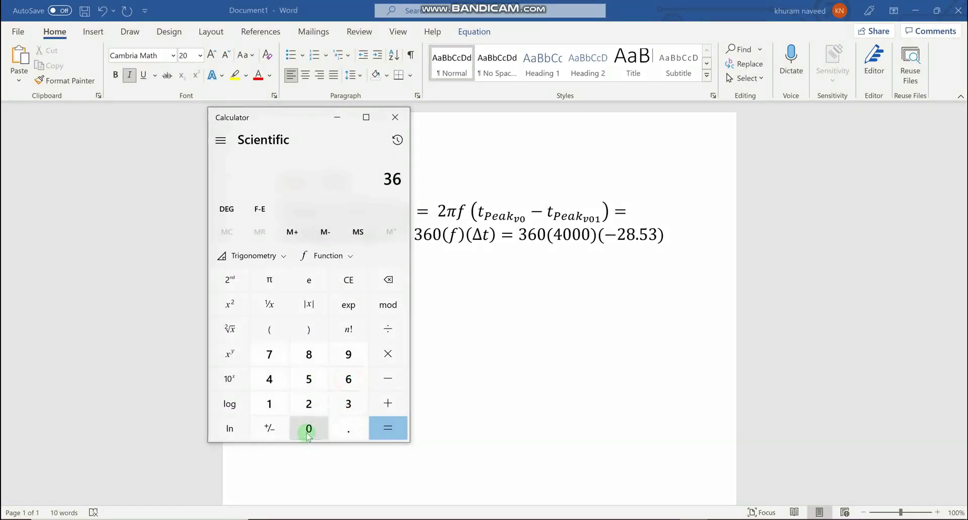
click(309, 429)
click(388, 354)
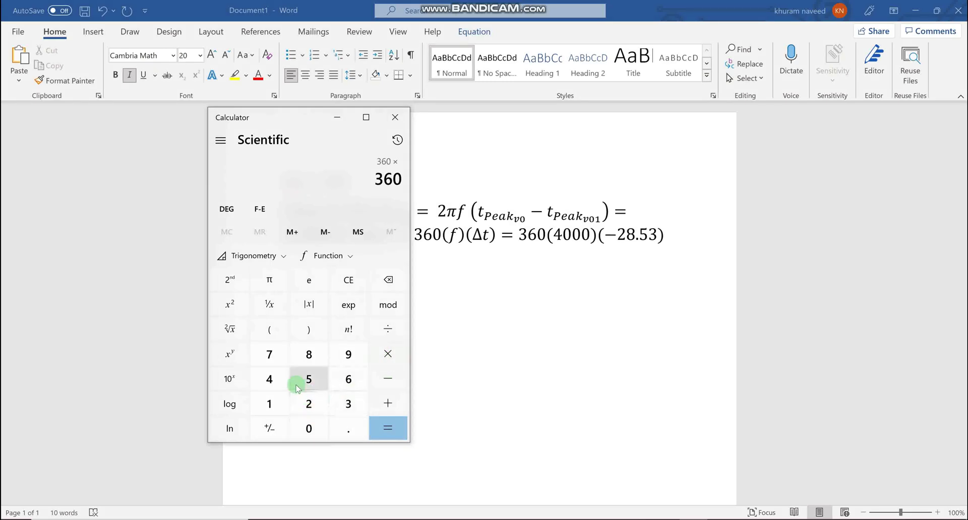
click(269, 379)
click(310, 428)
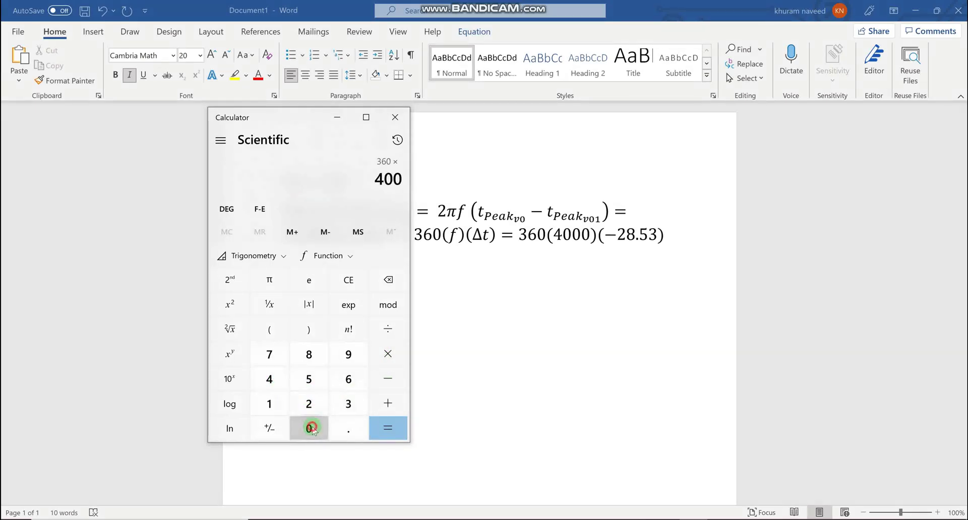
click(311, 430)
click(387, 353)
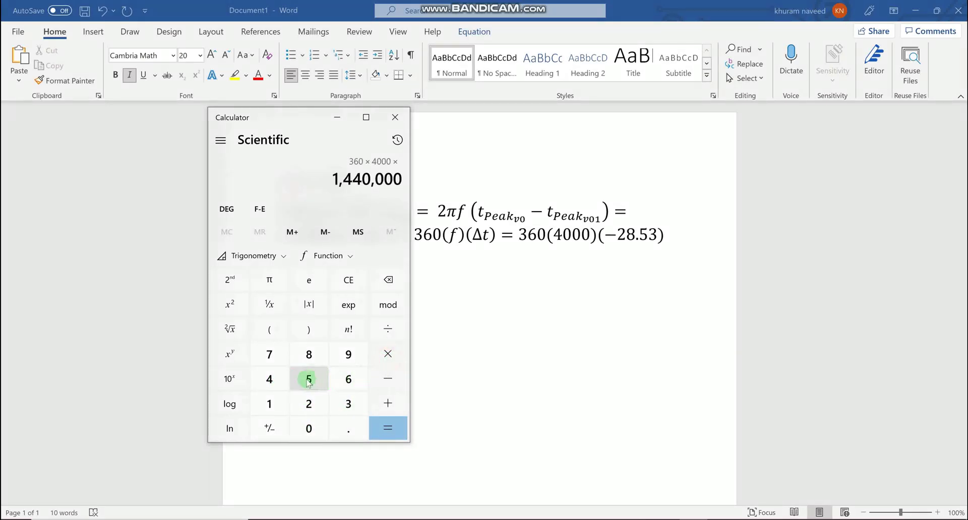
- Enter 28.53 and evaluate 360 × 4000 × 28.53
click(309, 403)
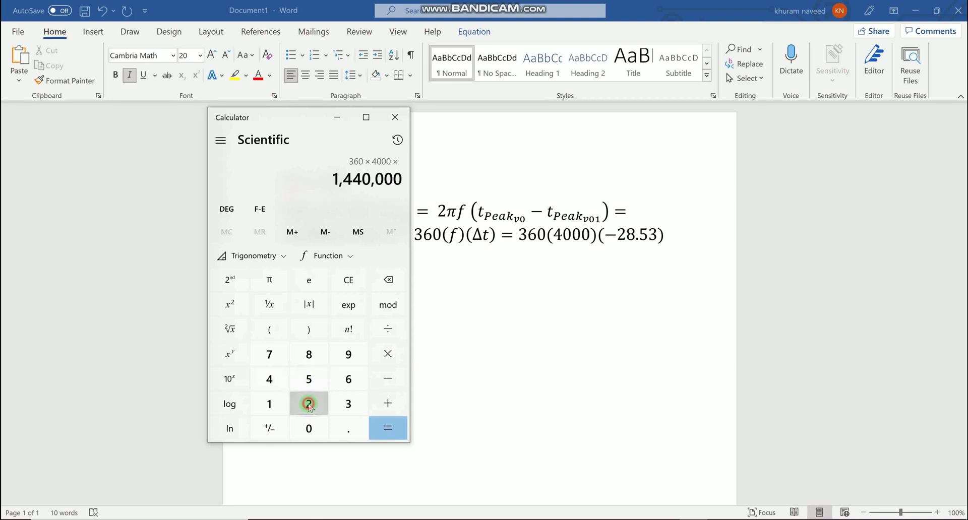
click(316, 359)
click(347, 427)
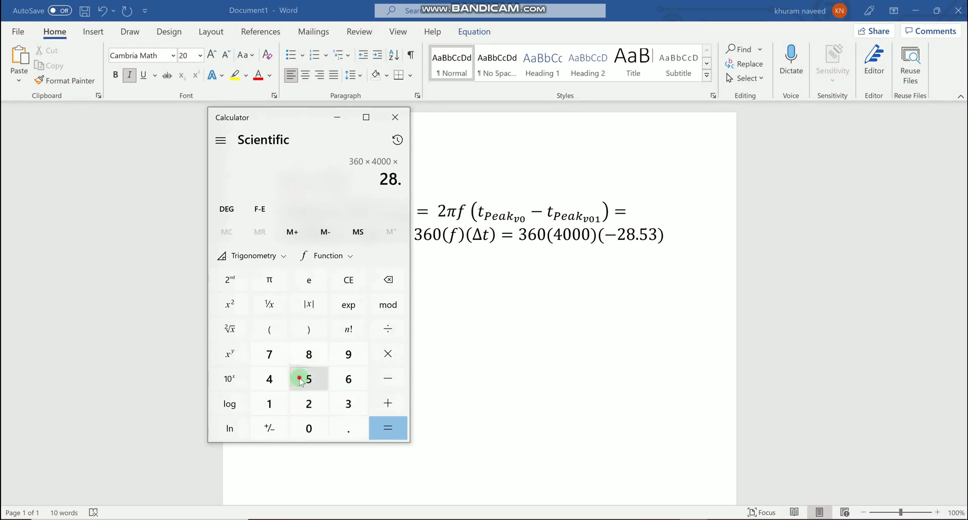
click(300, 379)
click(345, 402)
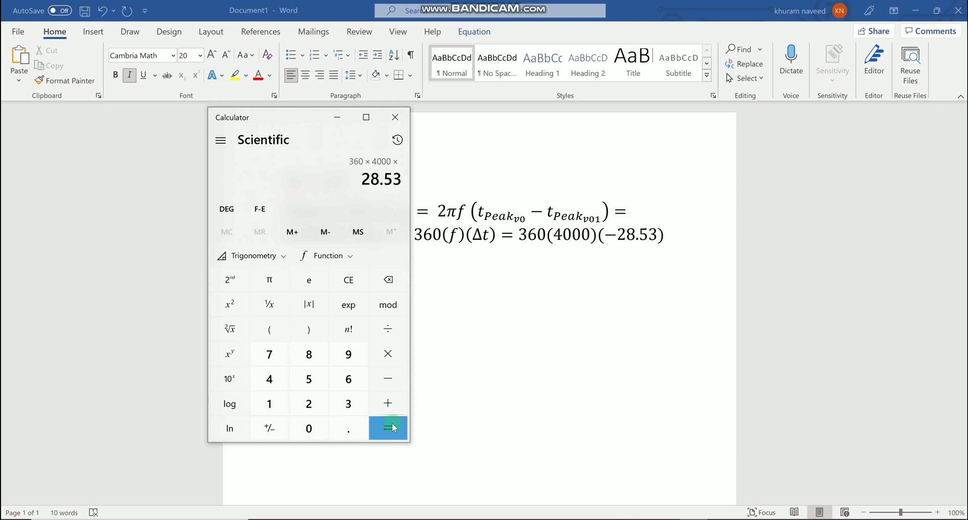
click(393, 427)
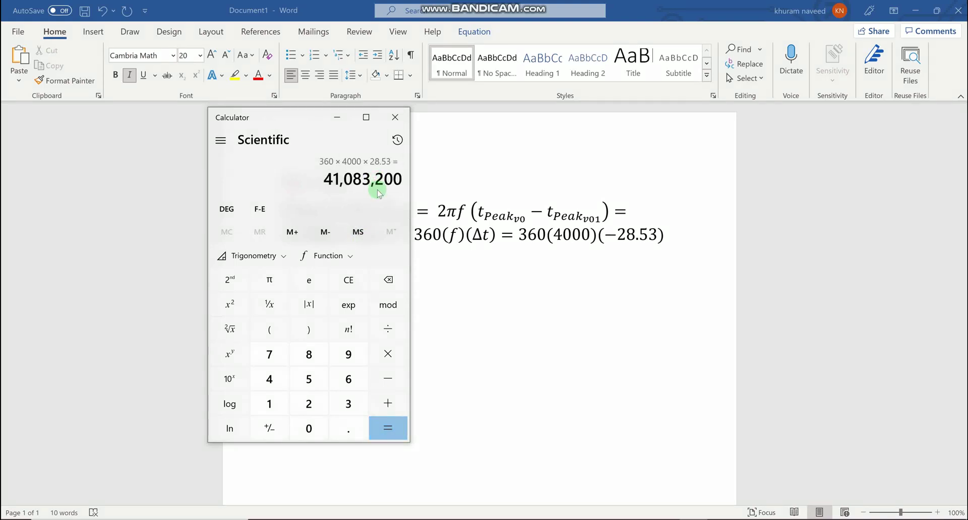
- Add the µ unit after 28.53 in the Word equation and recheck the Calculator result
click(657, 236)
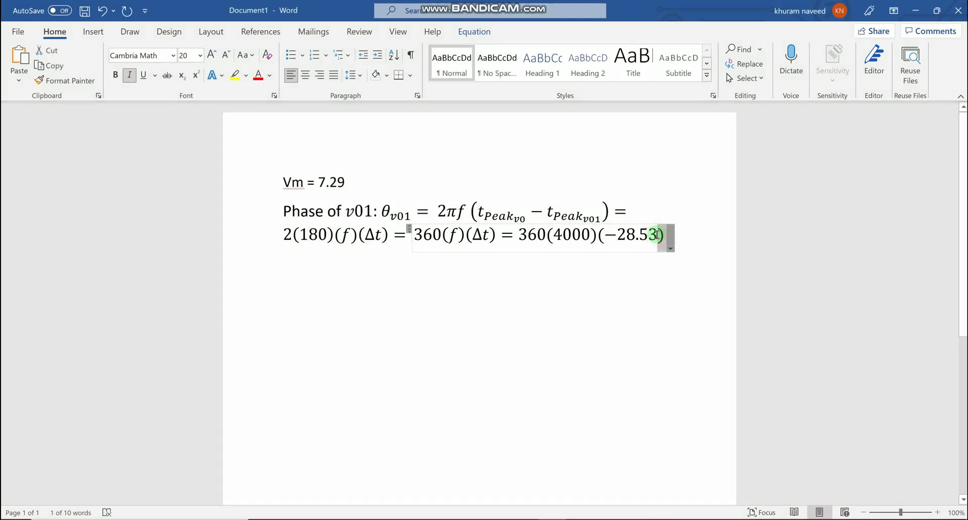
click(656, 235)
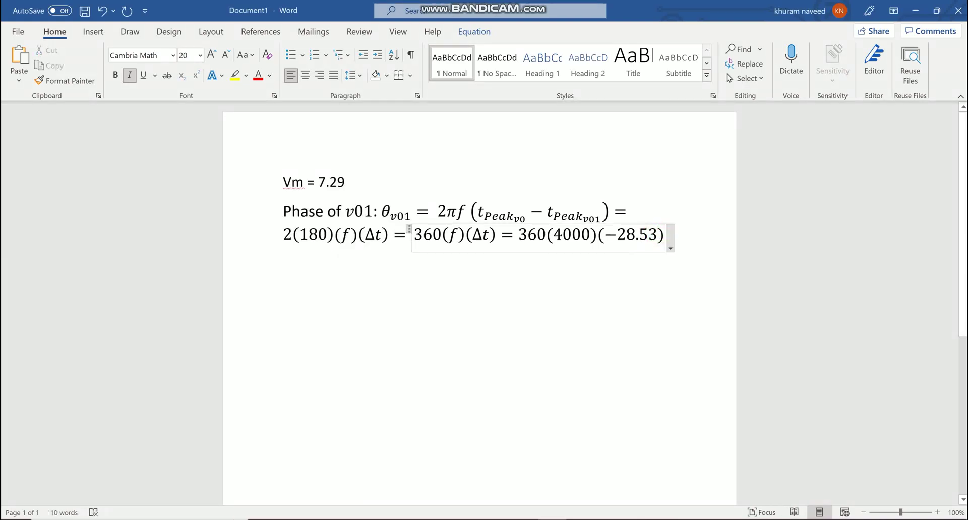
text(us)
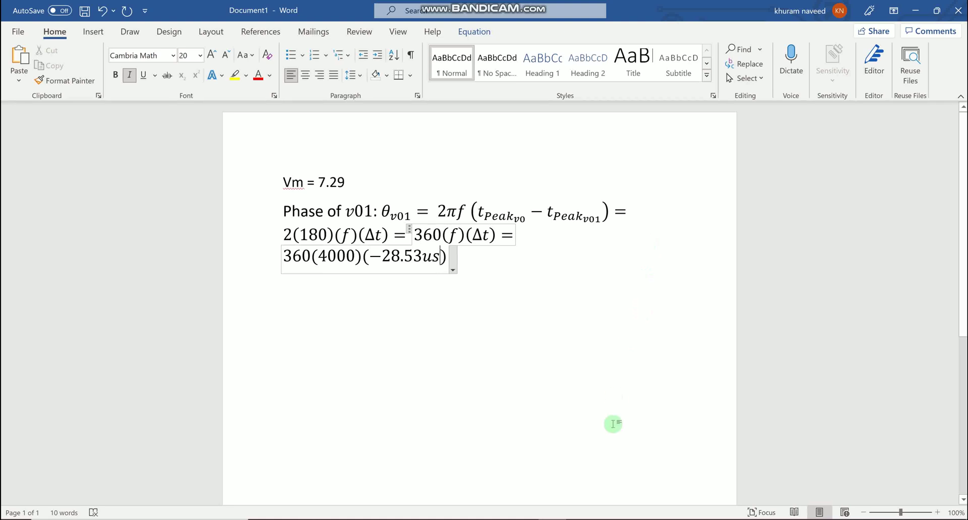
key(BackSpace)
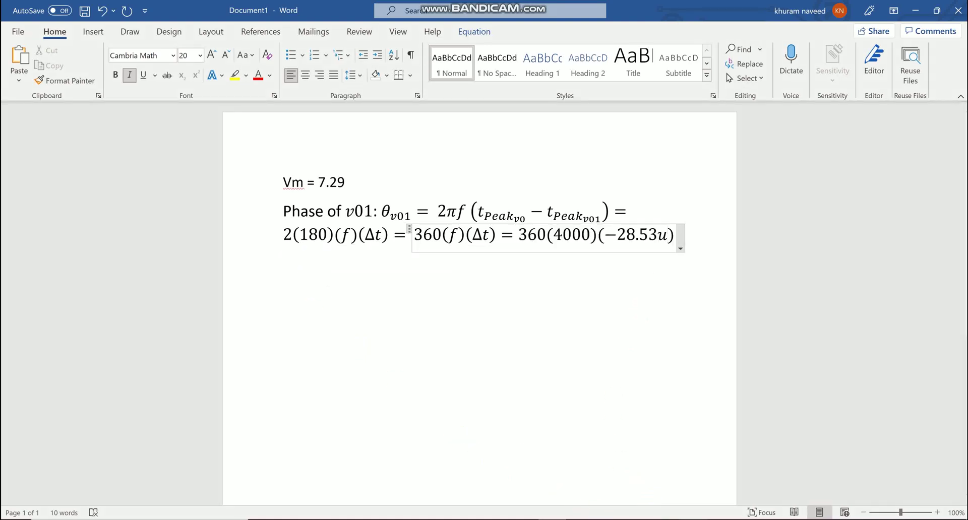
key(alt+Tab)
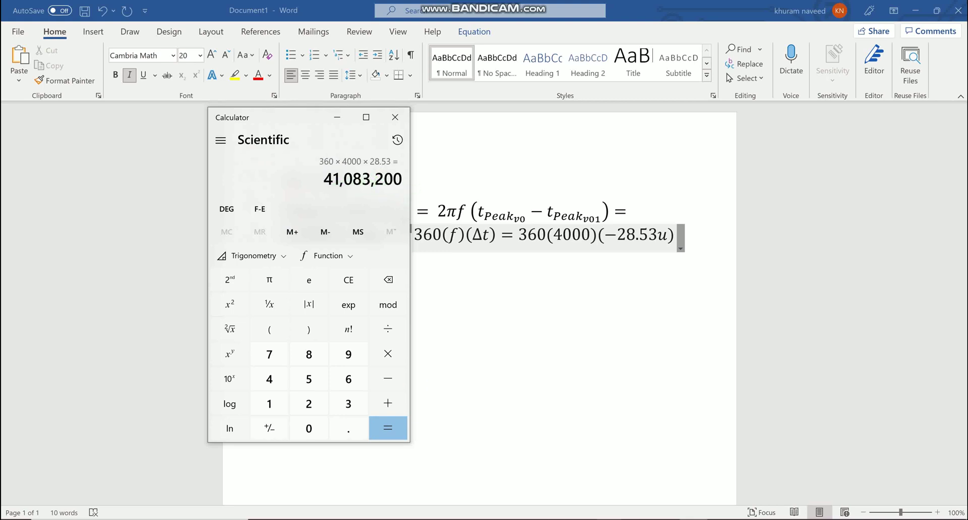
- Finish the equation with the result = -41 degrees
click(552, 519)
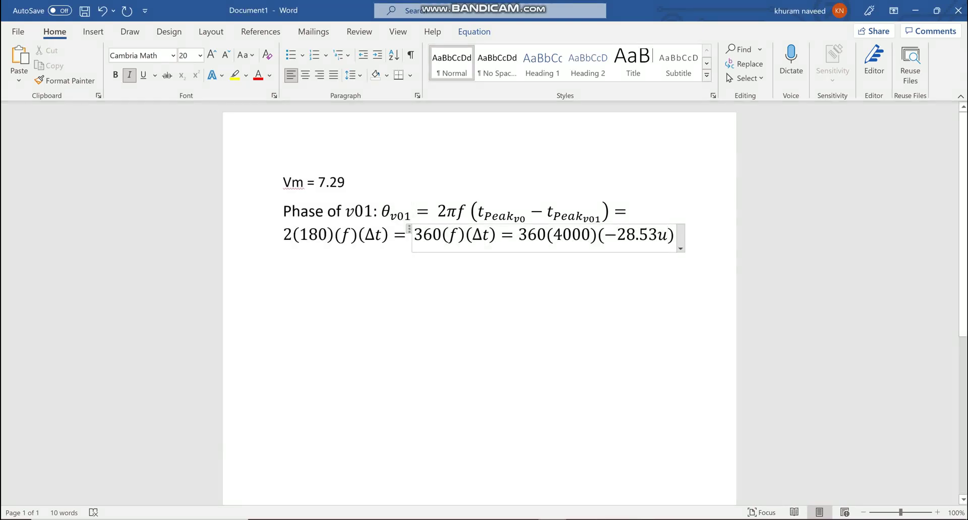
text(= )
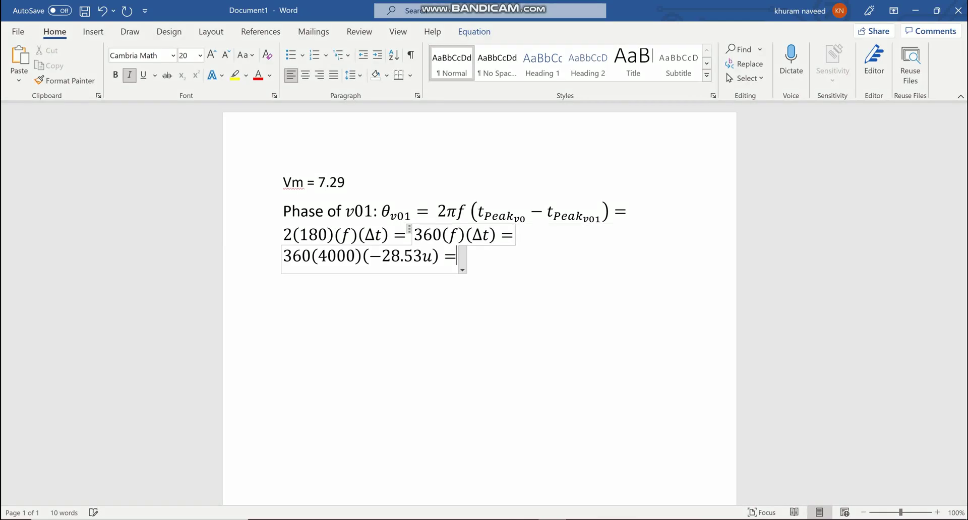
text(41)
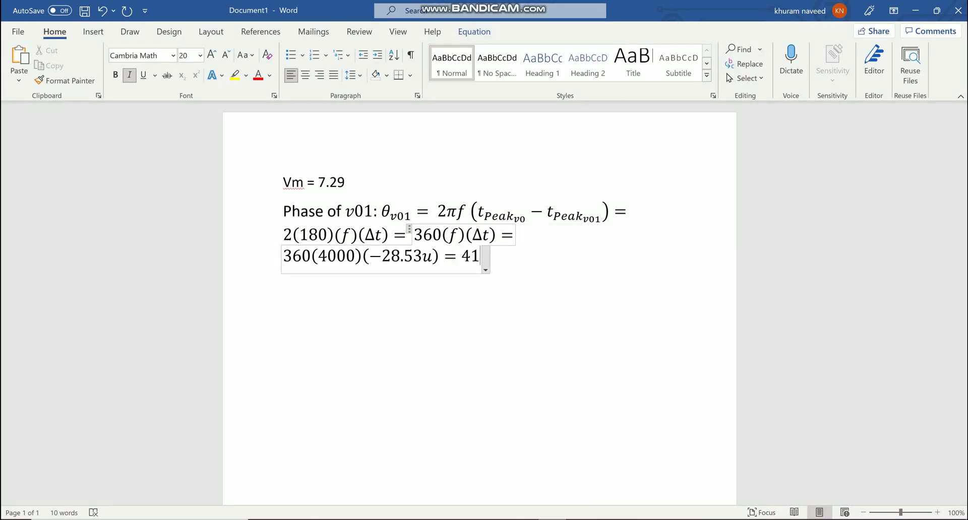
text( degre)
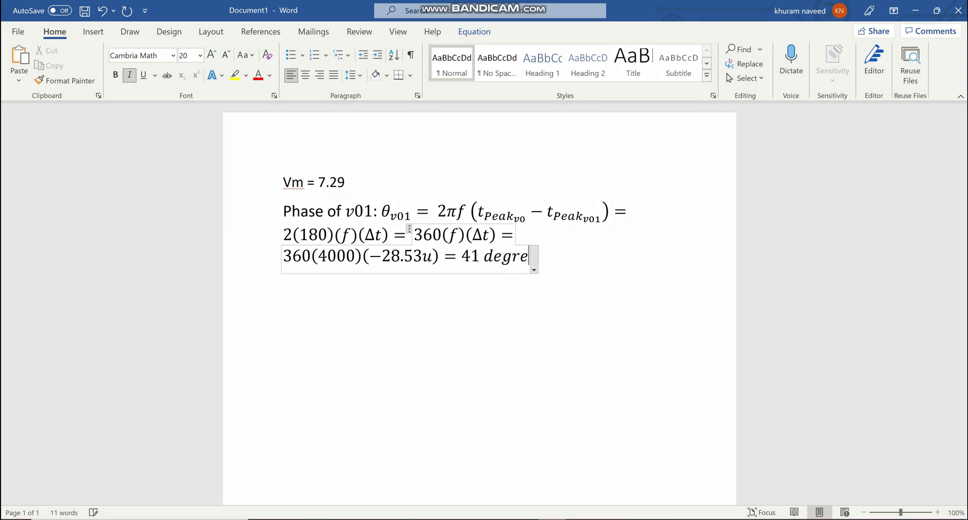
text(es)
key(Left)
key(Left)
key(Left)
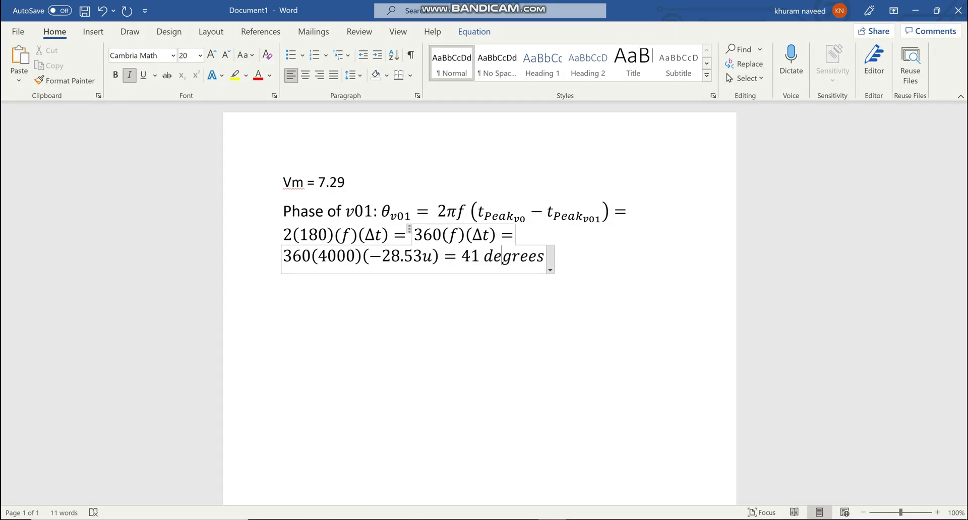
text(-)
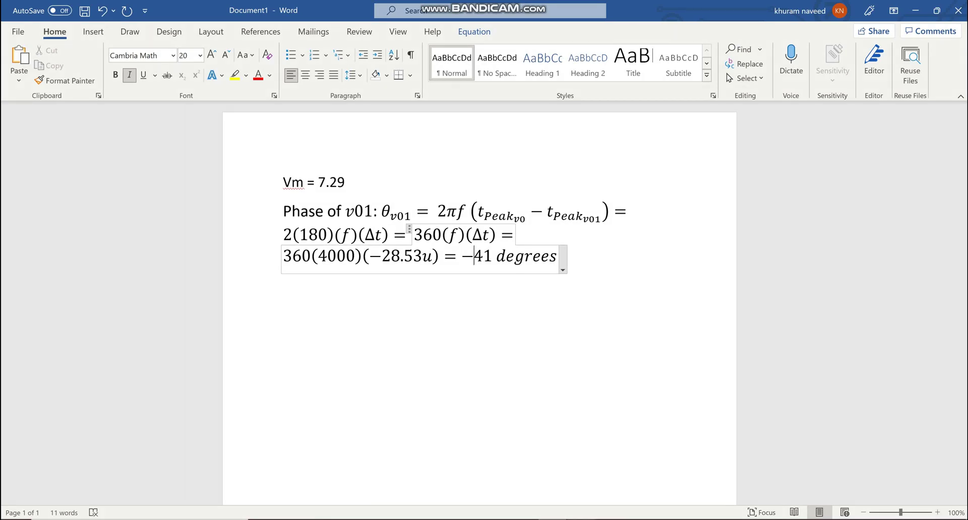
key(alt+Tab)
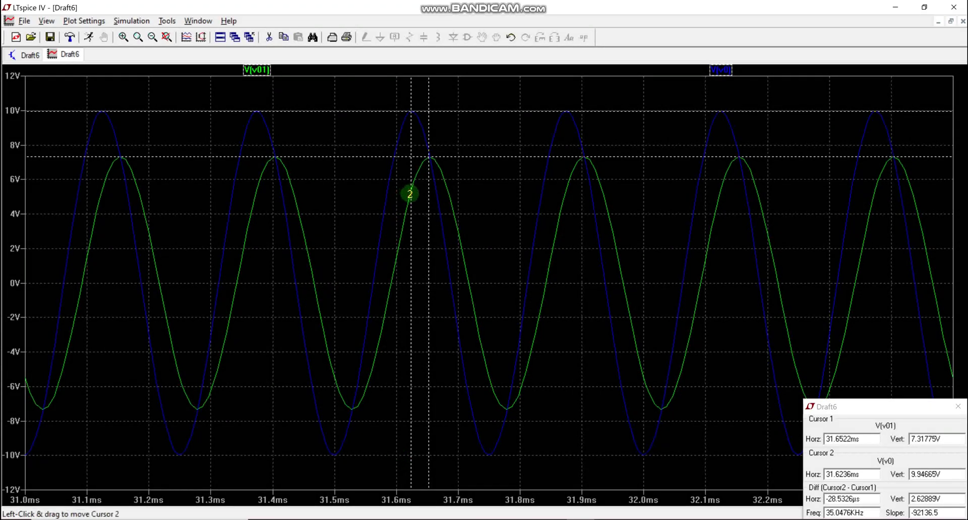
- Highlight the v01 label in Word, compare against LTspice's cursor readout, and return to the -41 degree result
key(alt+Tab)
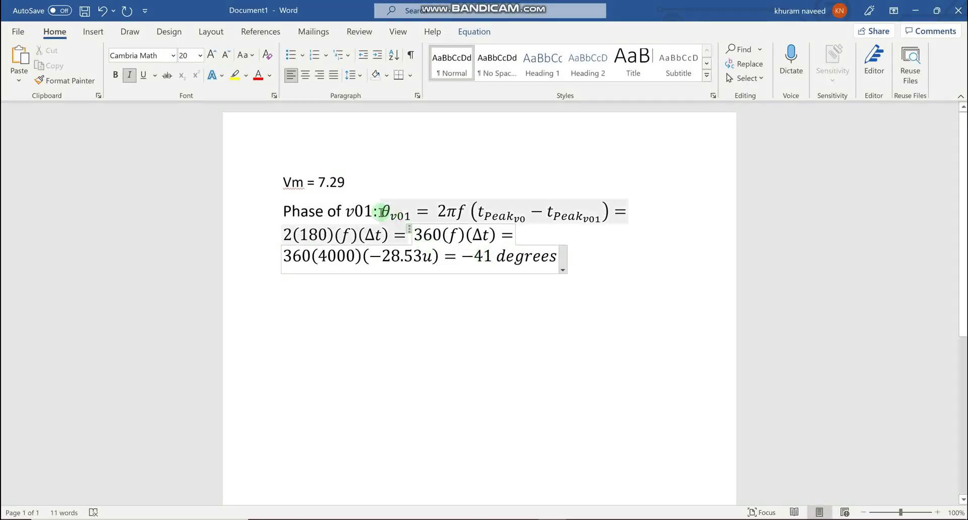
double_click(356, 211)
drag(355, 211, 348, 212)
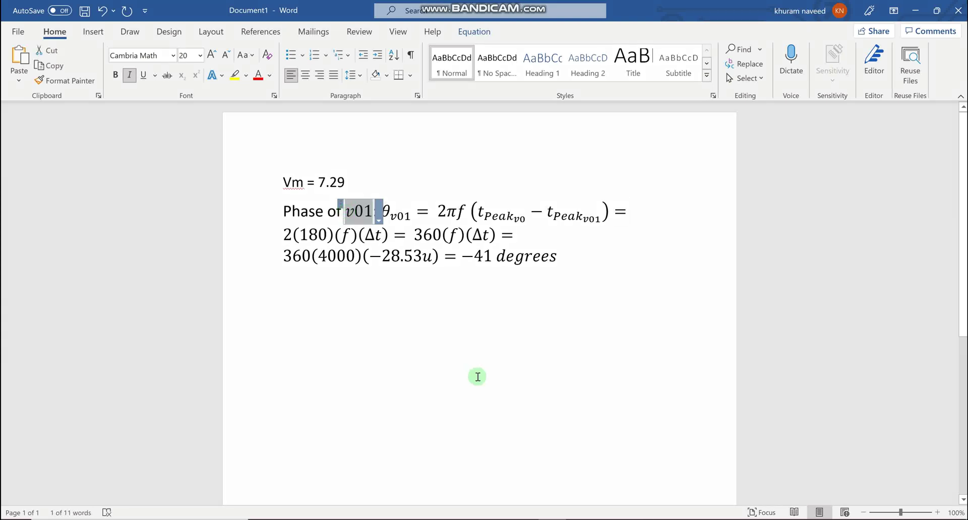
click(477, 377)
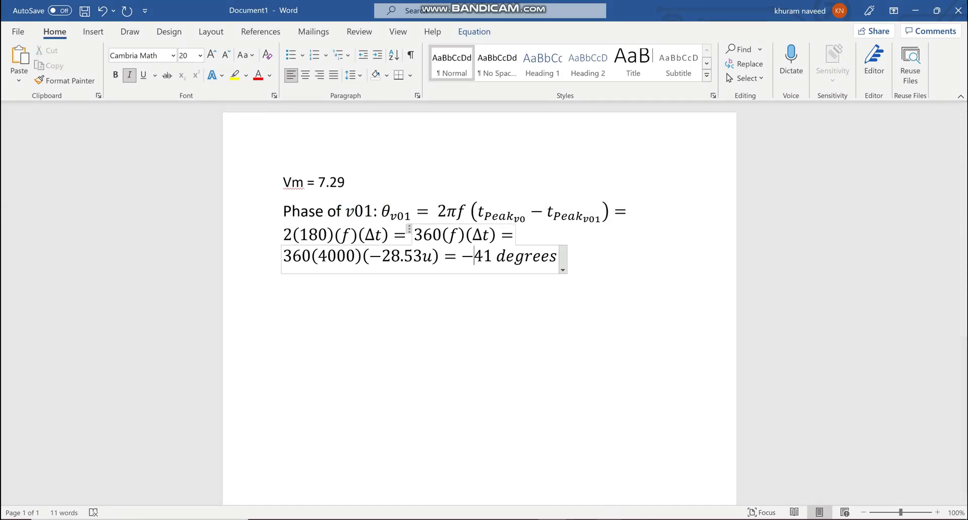
click(582, 518)
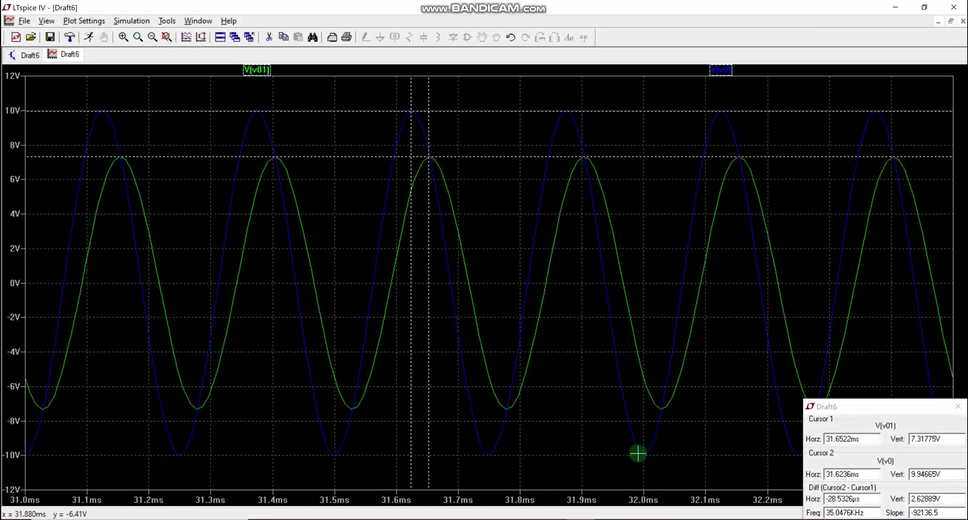
click(582, 519)
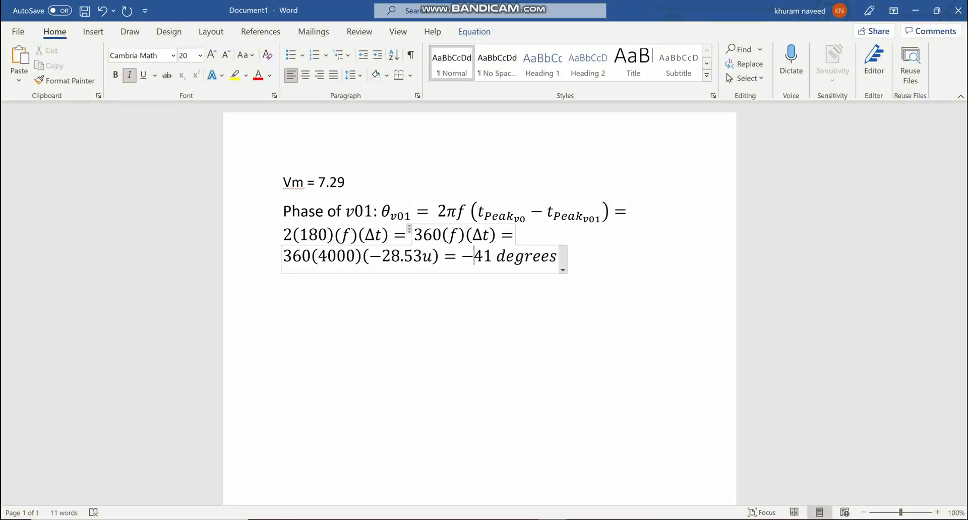
- Switch from Word to the LTspice waveform window showing the -28.5326 µs cursor gap
click(553, 474)
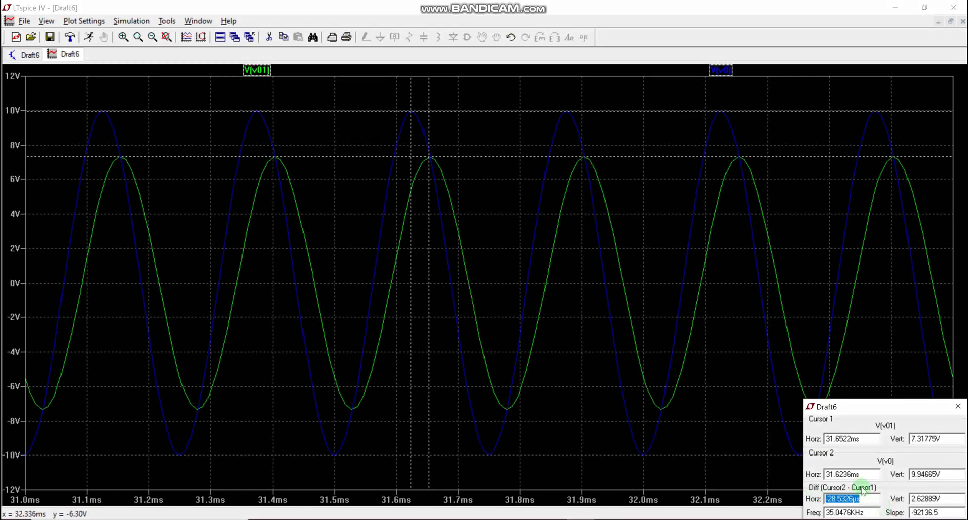
- Attach cursor 1 to V(v0) and place it on the peak at 31.6226 ms, 9.94 V
right_click(723, 72)
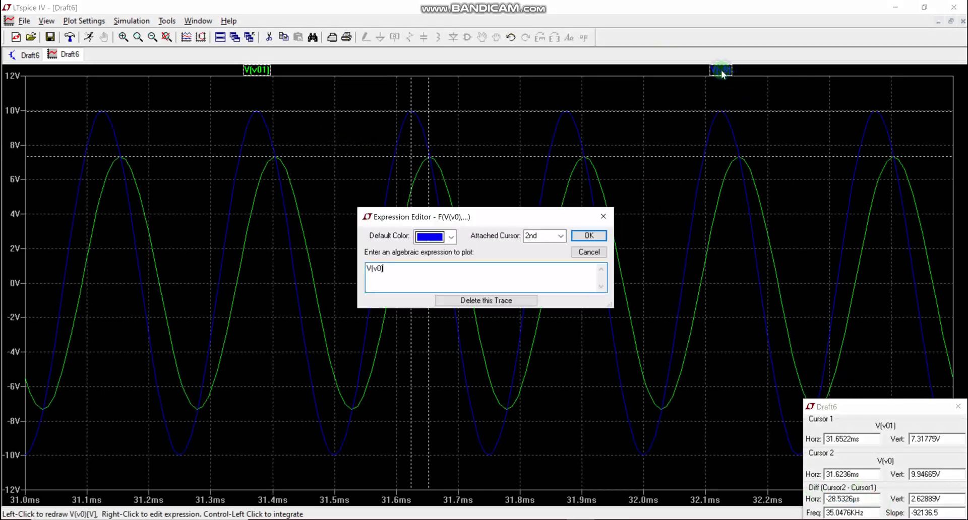
click(557, 238)
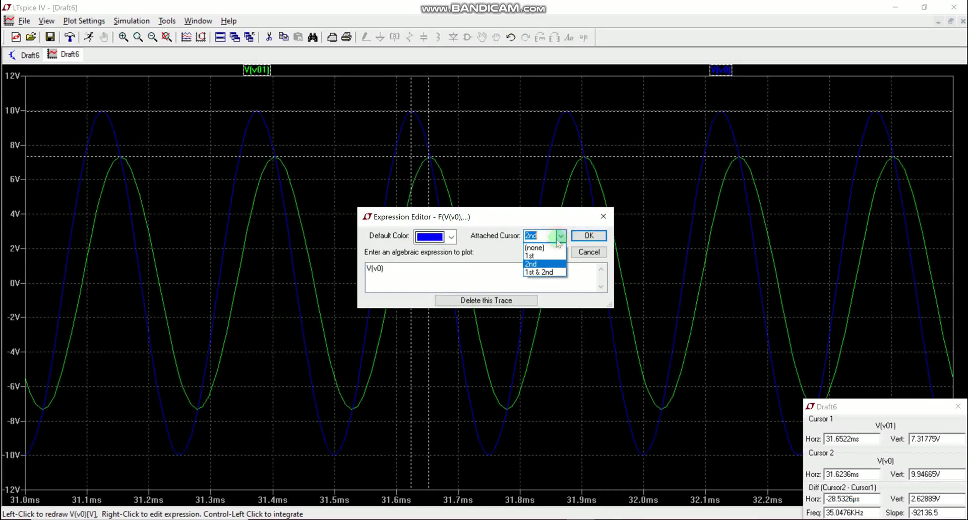
click(545, 253)
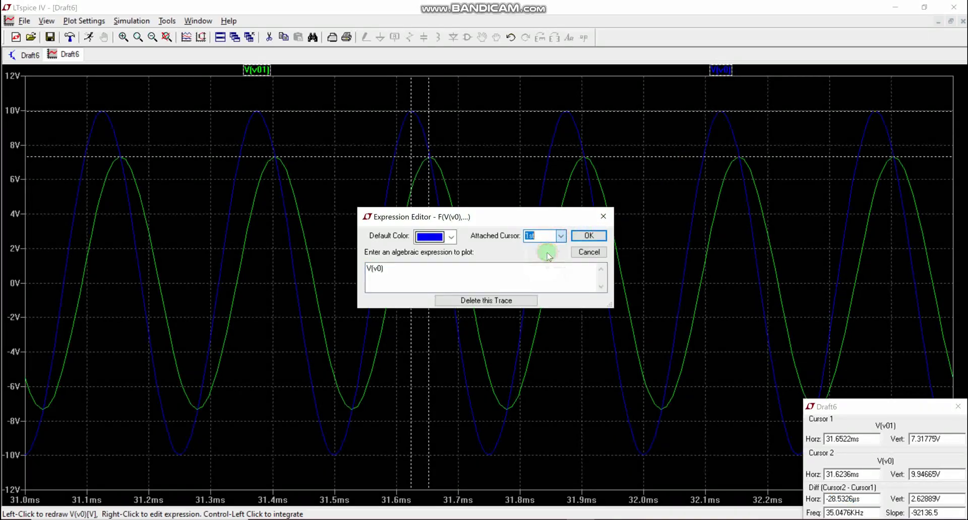
click(586, 235)
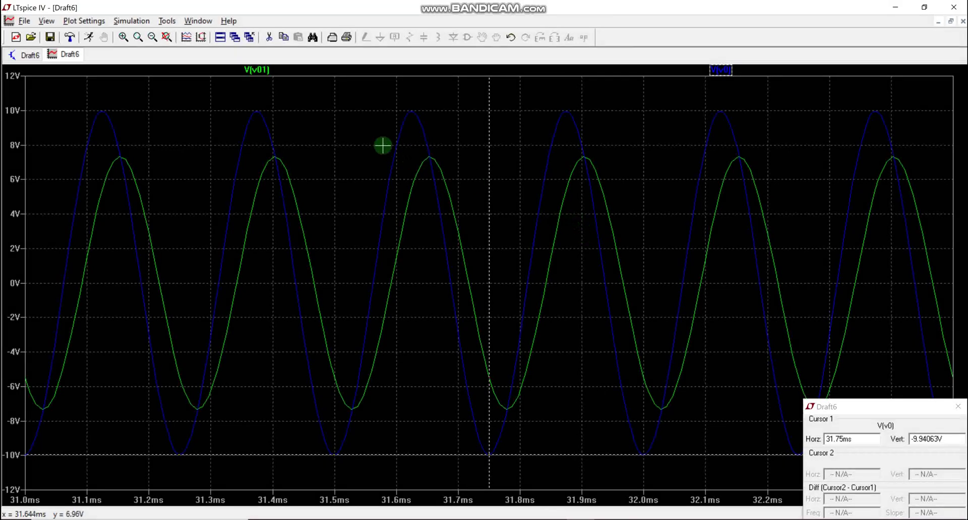
right_click(722, 70)
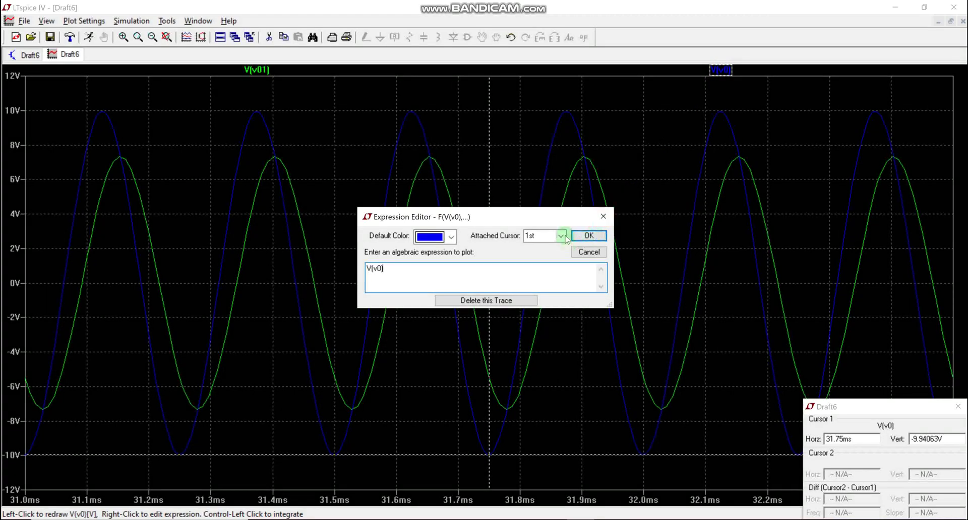
click(588, 236)
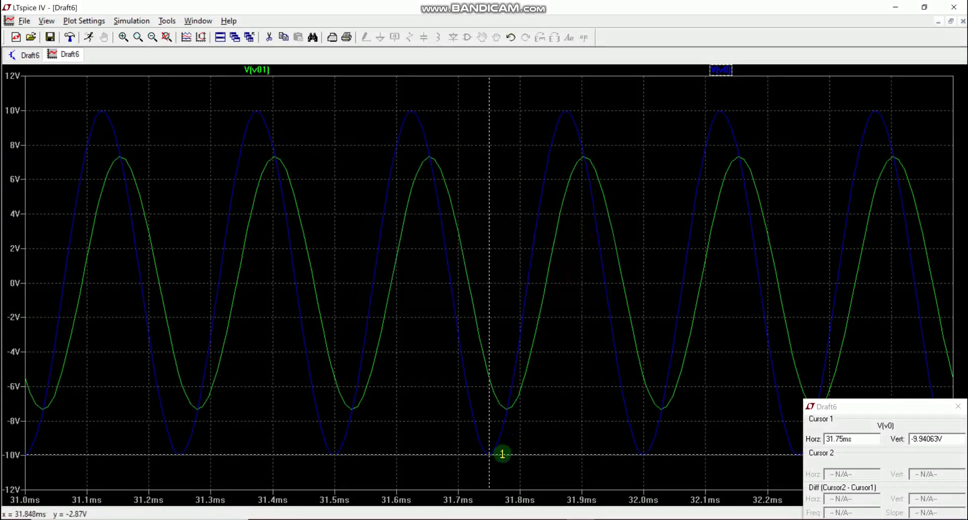
drag(488, 453, 410, 113)
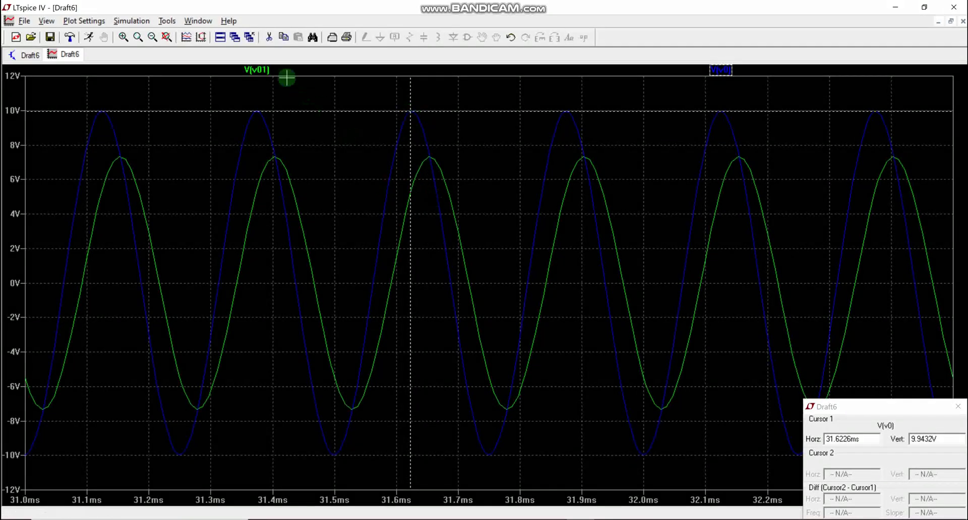
- Attach cursor 2 to V(v01) at its 31.6532 ms peak and fine-tune cursor 1 on V(v0)
right_click(263, 70)
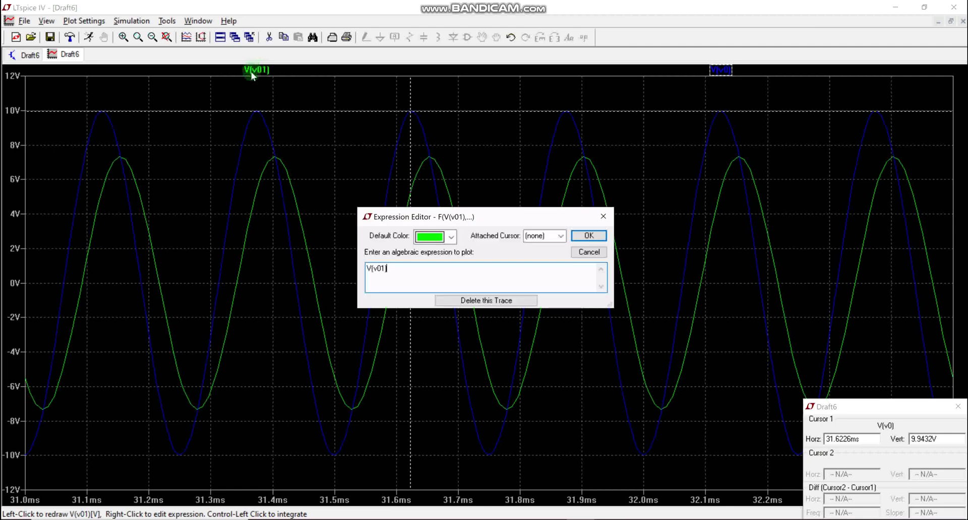
click(560, 236)
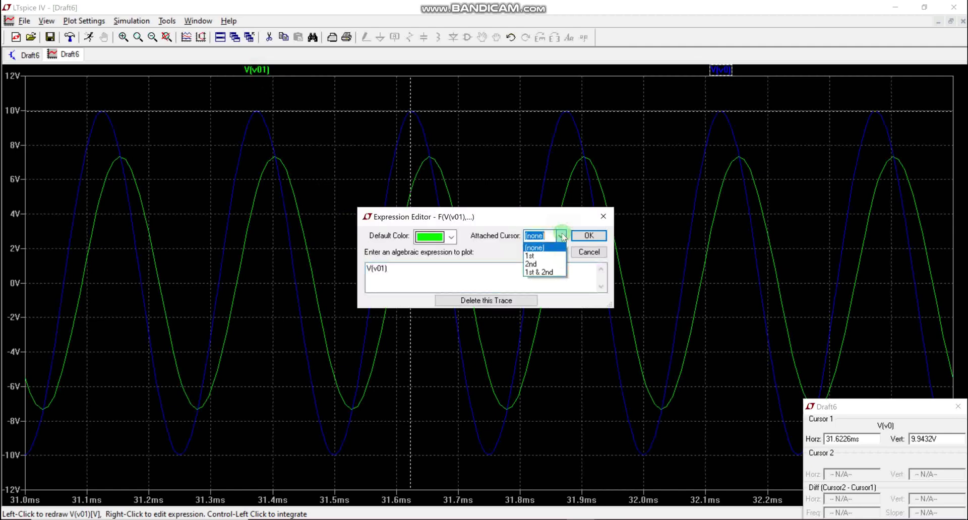
click(550, 258)
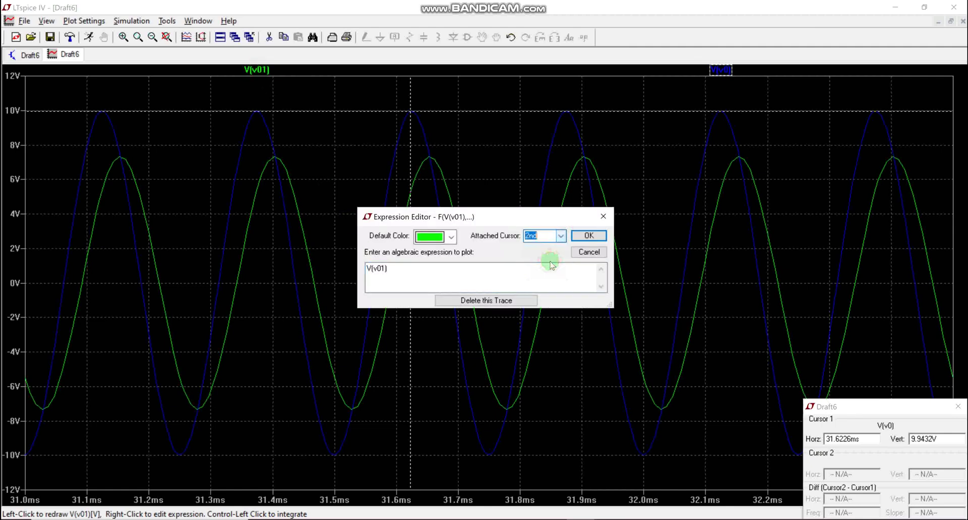
click(589, 236)
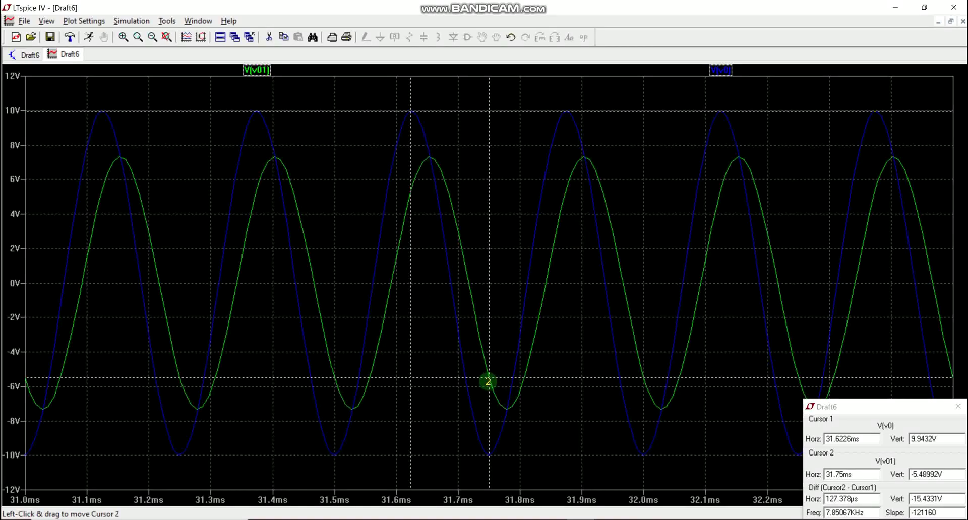
drag(488, 383, 429, 199)
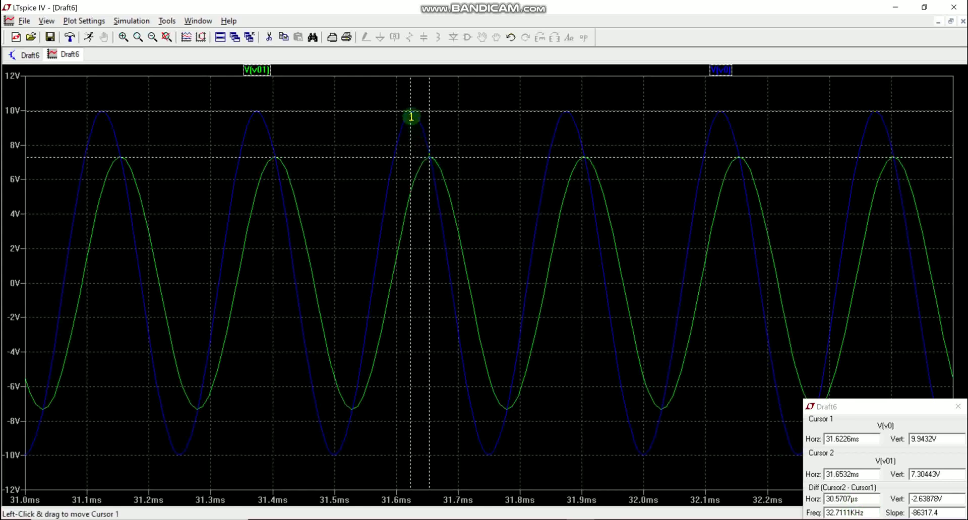
drag(411, 114, 412, 114)
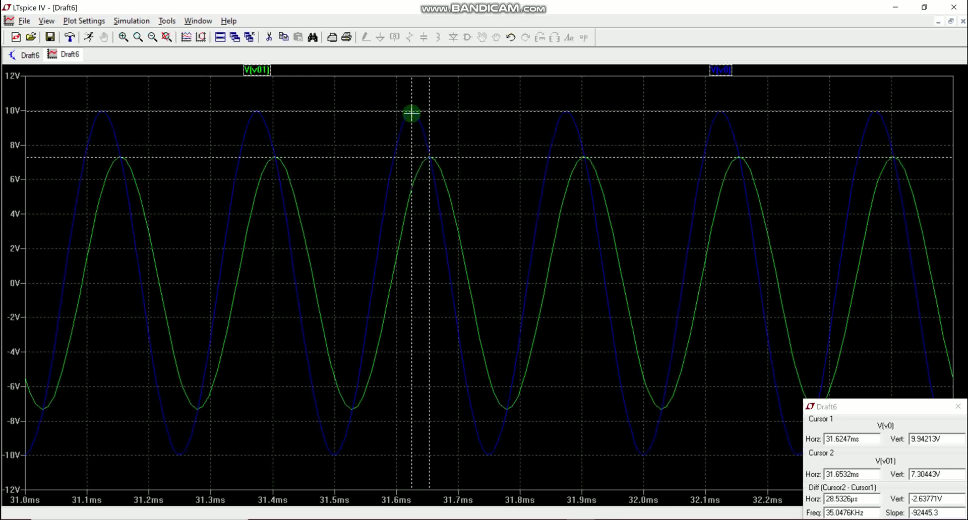